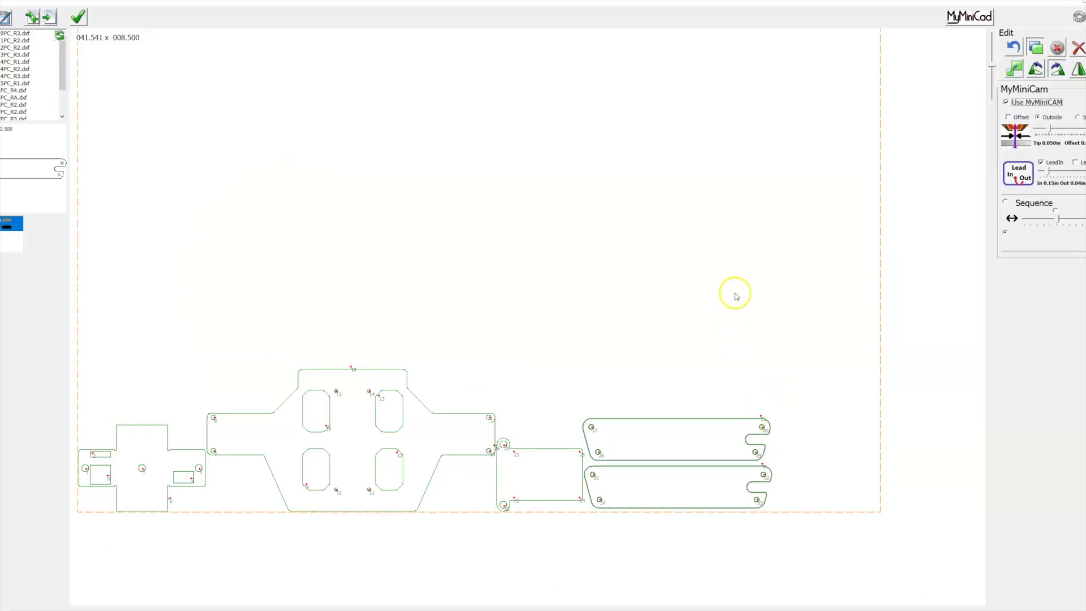
# Zoom in on the bottom row of parts and select the rectangular tabbed part.
pyautogui.scroll(-2, 769, 489)
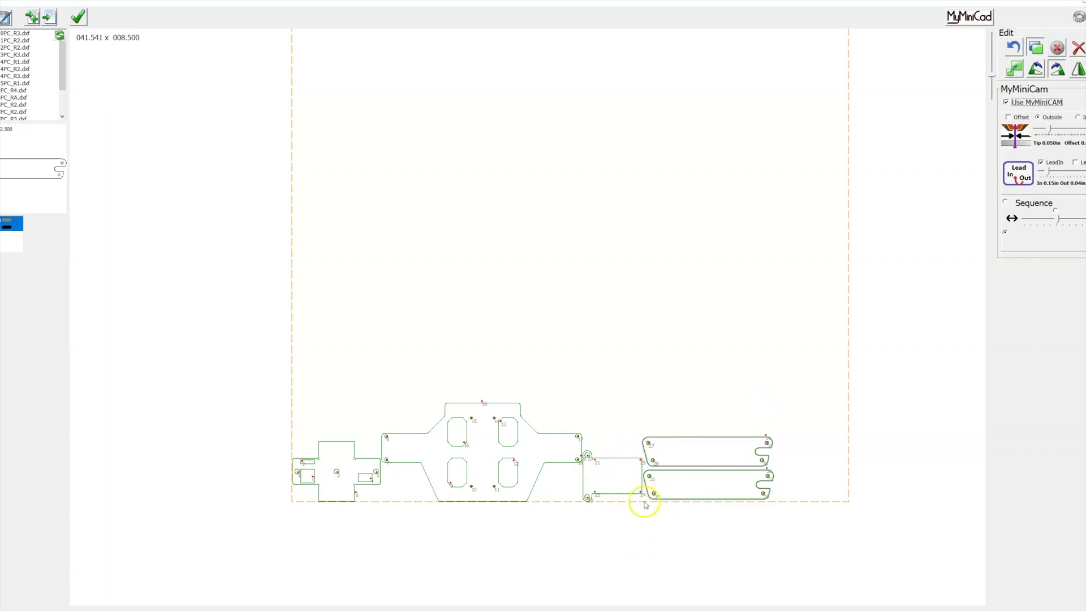
pyautogui.scroll(-3, 645, 505)
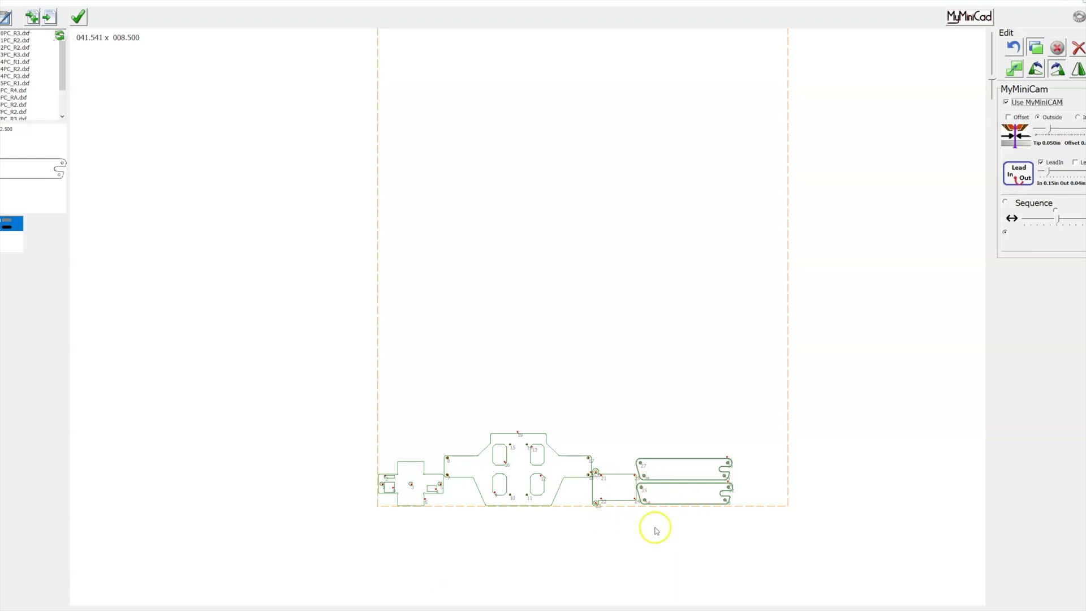
pyautogui.scroll(-1, 670, 500)
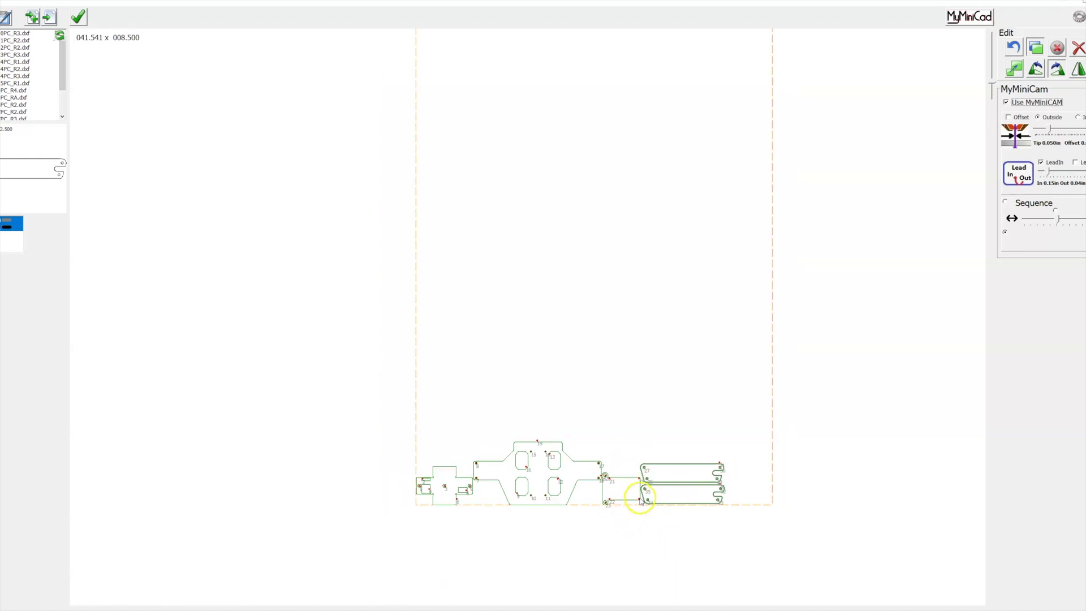
pyautogui.scroll(1, 667, 473)
pyautogui.scroll(-1, 729, 527)
pyautogui.scroll(1, 619, 499)
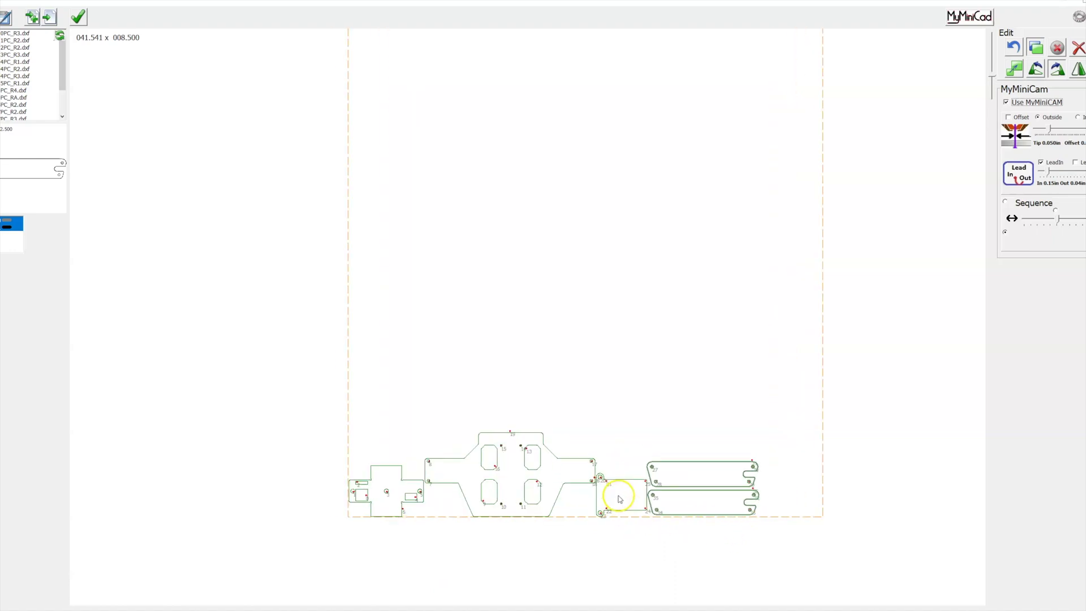
pyautogui.scroll(2, 622, 481)
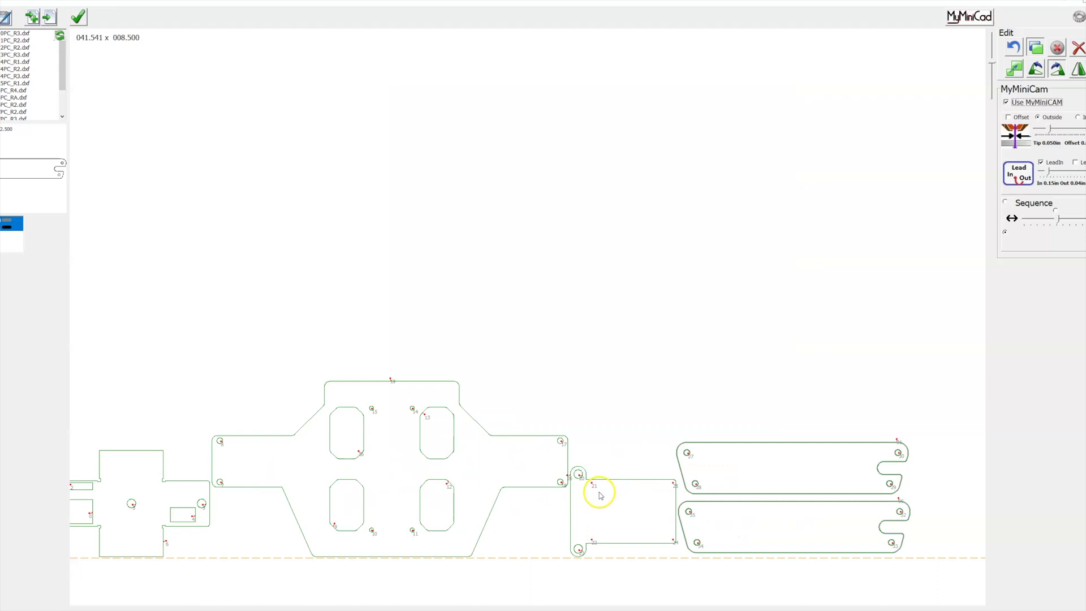
pyautogui.click(627, 482)
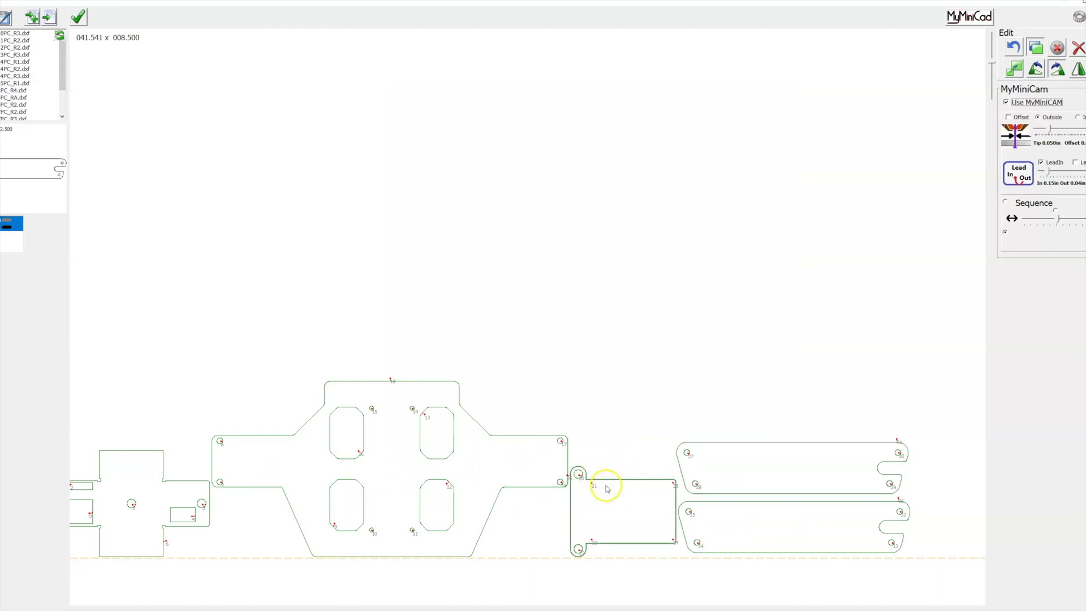
pyautogui.scroll(5, 563, 481)
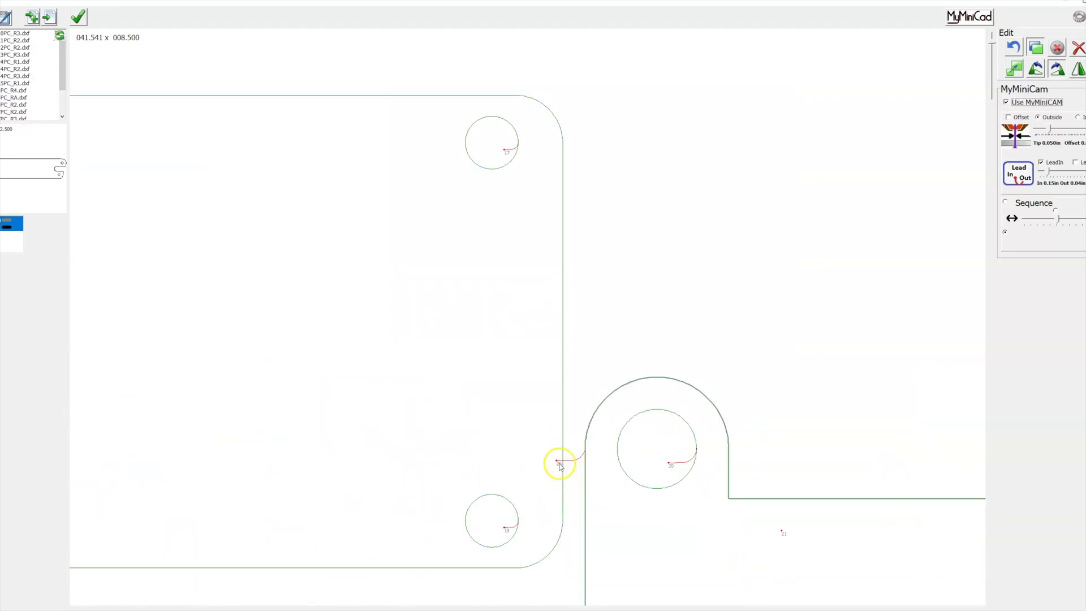
pyautogui.scroll(-5, 558, 464)
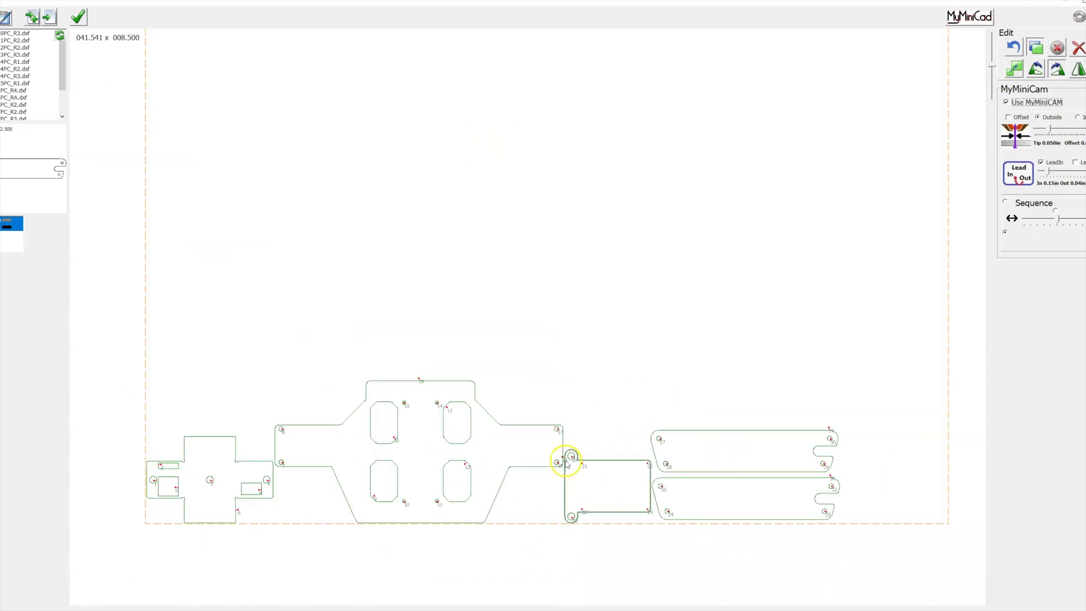
pyautogui.scroll(-2, 734, 460)
pyautogui.scroll(3, 734, 509)
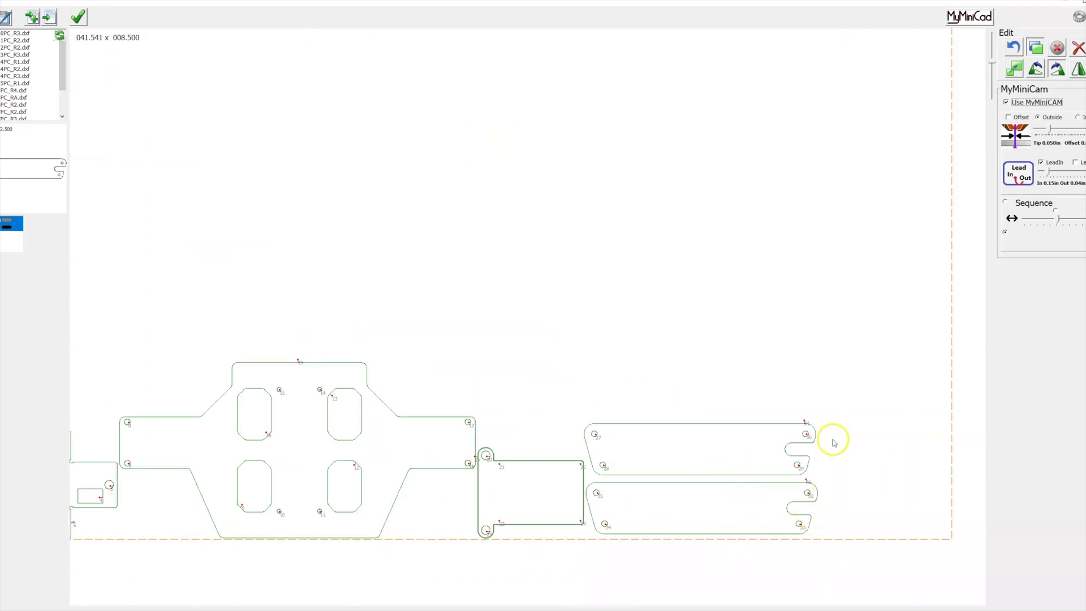
# Box-select the two long slotted parts and slide them against the sheet's right edge.
pyautogui.moveTo(835, 404); pyautogui.dragTo(588, 565)
pyautogui.moveTo(585, 566); pyautogui.dragTo(582, 566)
pyautogui.click(629, 526)
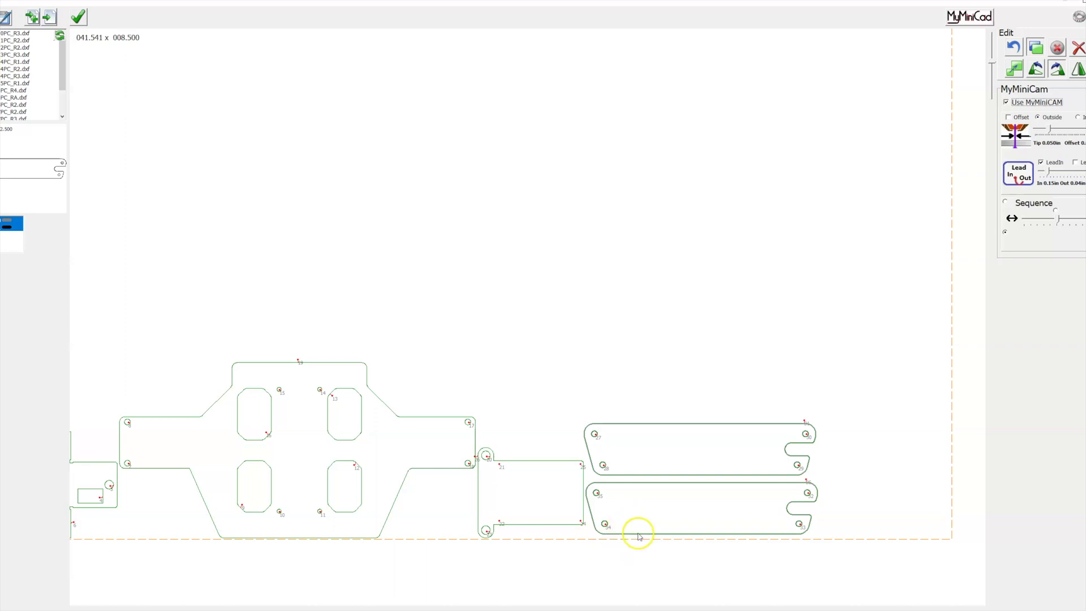
pyautogui.moveTo(637, 536); pyautogui.dragTo(768, 537)
pyautogui.scroll(2, 790, 551)
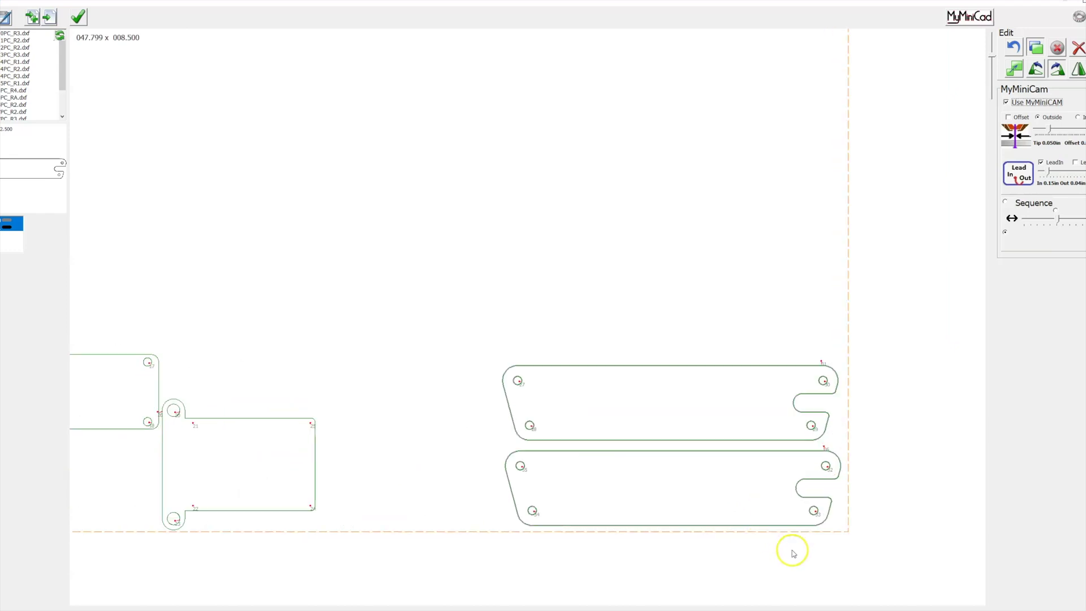
pyautogui.scroll(3, 834, 509)
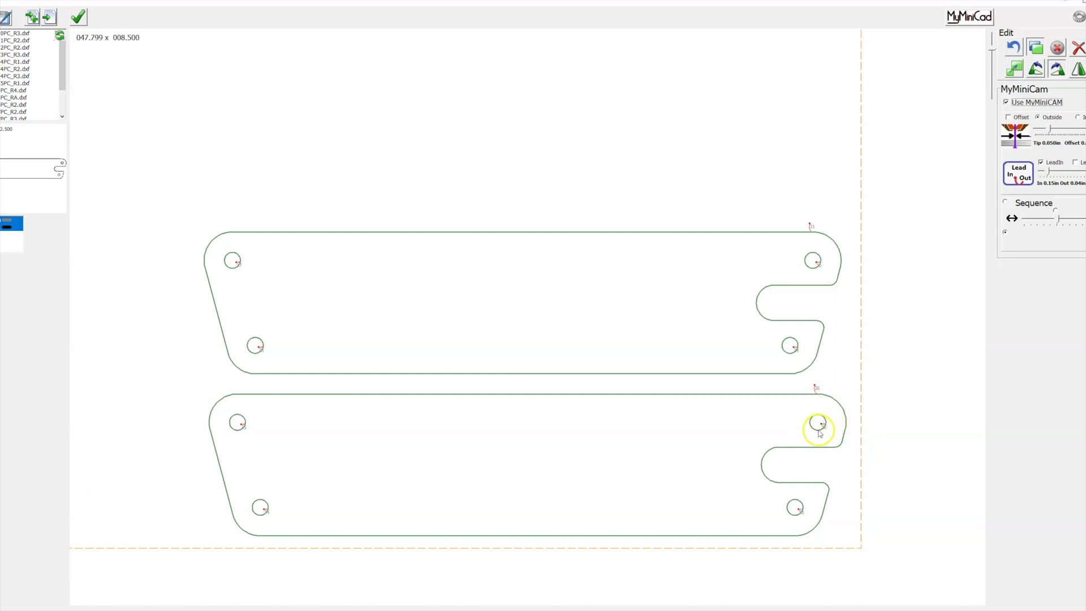
pyautogui.scroll(-4, 747, 424)
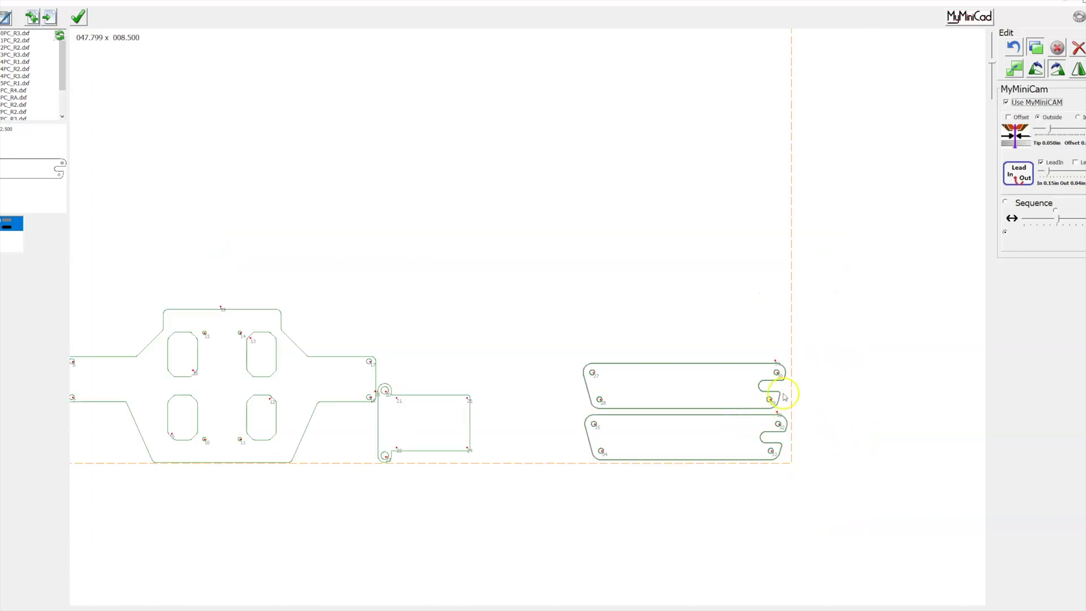
pyautogui.scroll(4, 793, 381)
pyautogui.scroll(1, 792, 357)
pyautogui.scroll(-4, 783, 362)
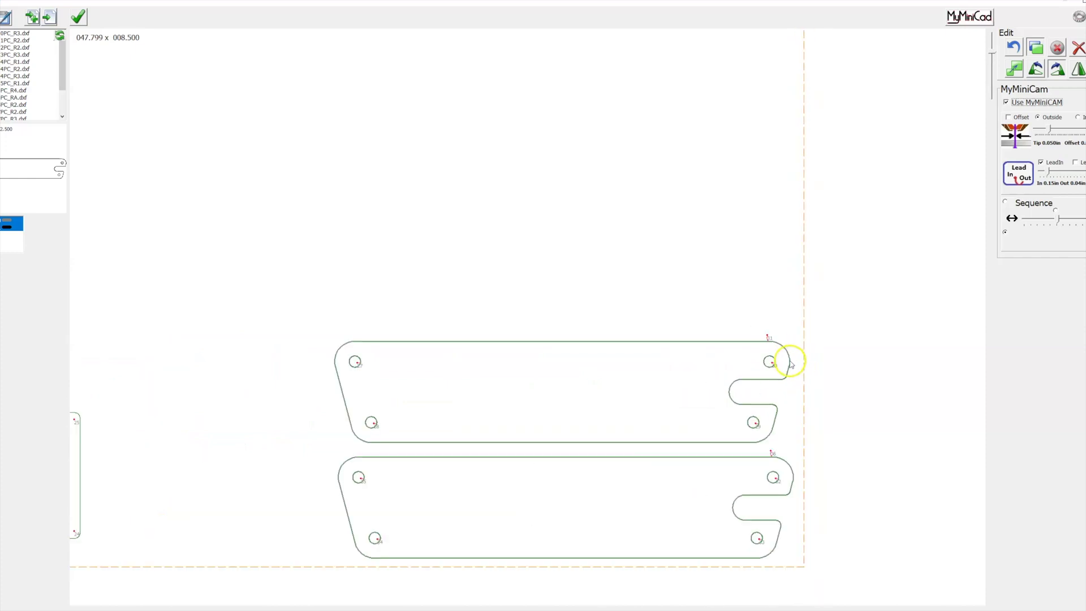
pyautogui.scroll(-4, 625, 460)
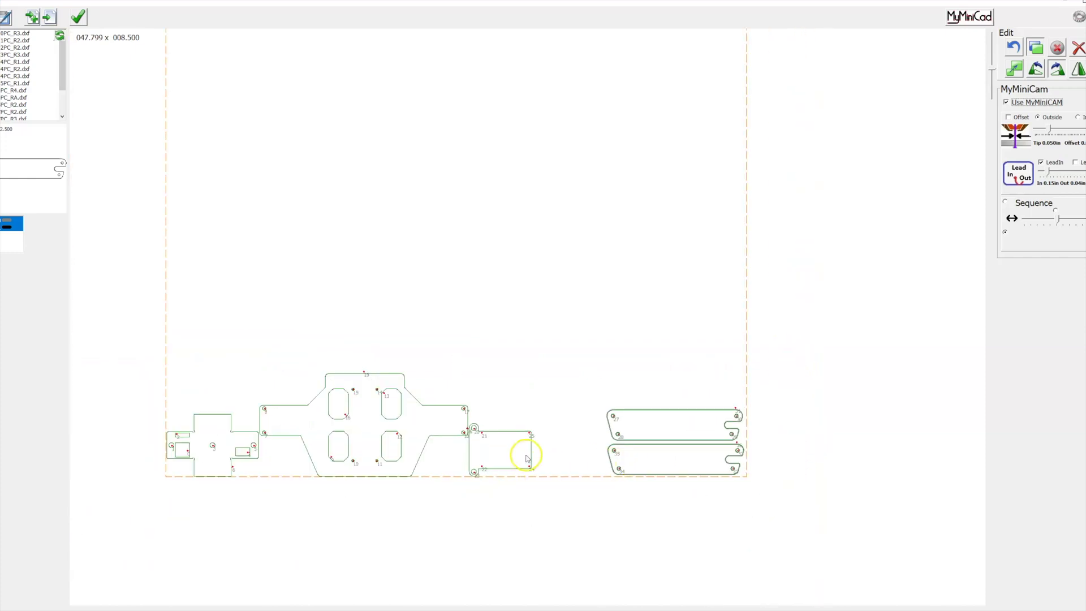
pyautogui.scroll(4, 503, 454)
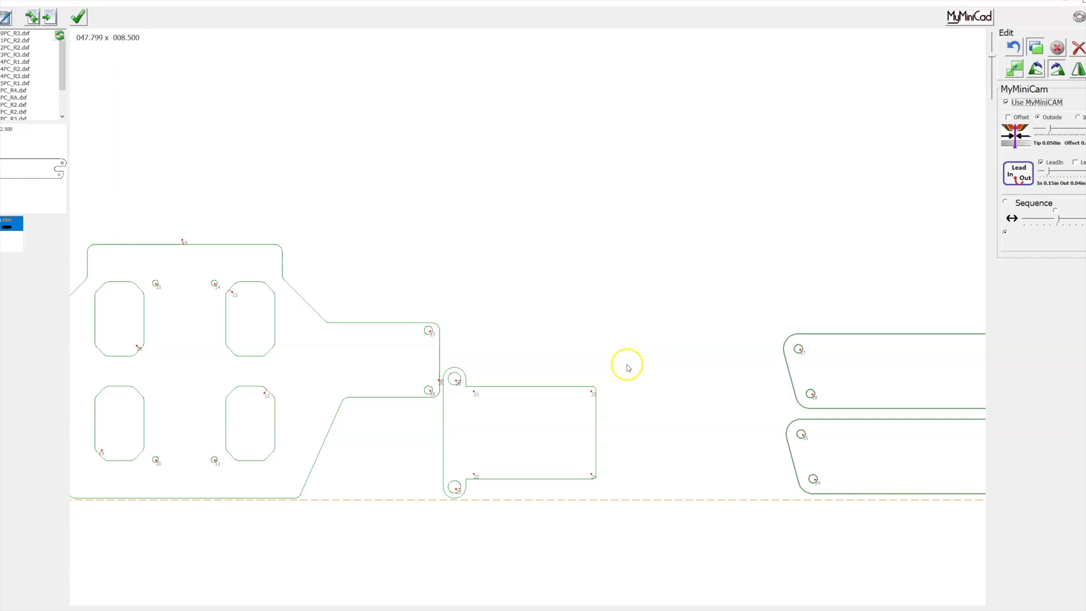
pyautogui.scroll(-4, 550, 439)
pyautogui.scroll(1, 792, 449)
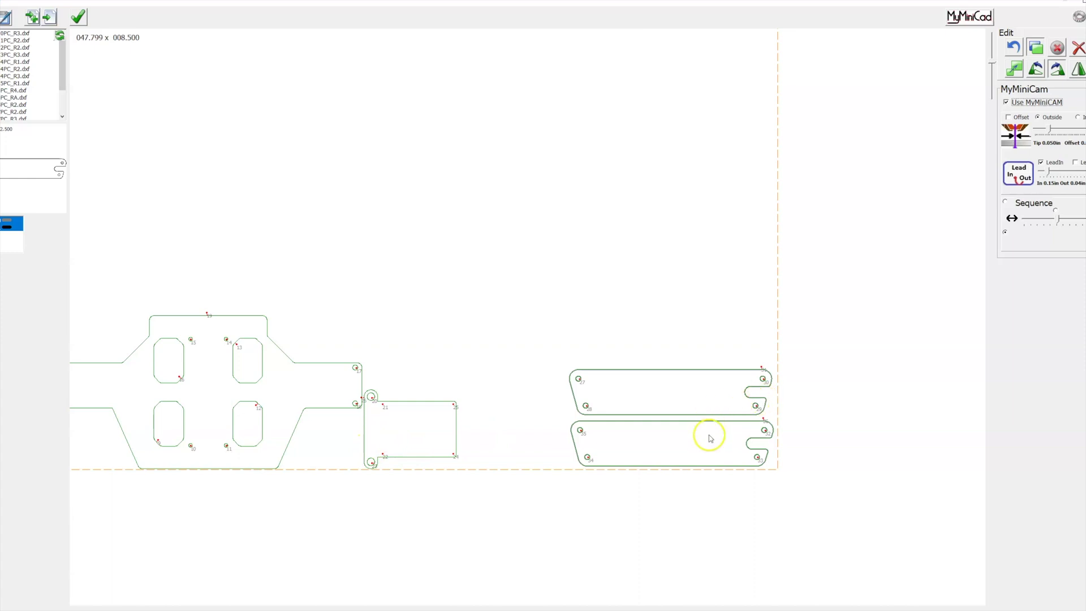
pyautogui.scroll(-1, 766, 381)
pyautogui.scroll(6, 775, 340)
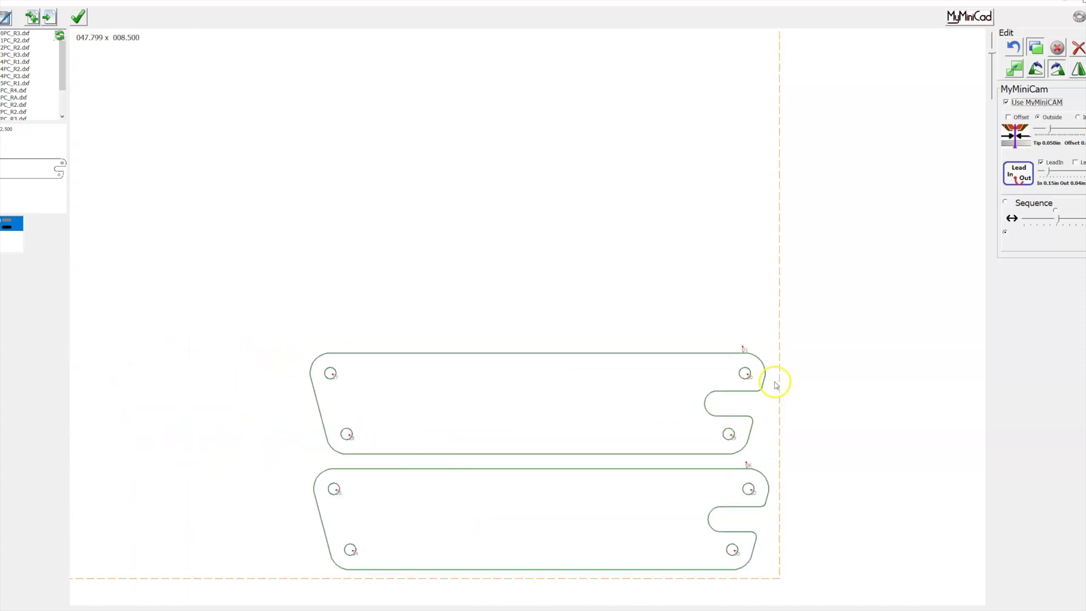
pyautogui.scroll(-4, 779, 362)
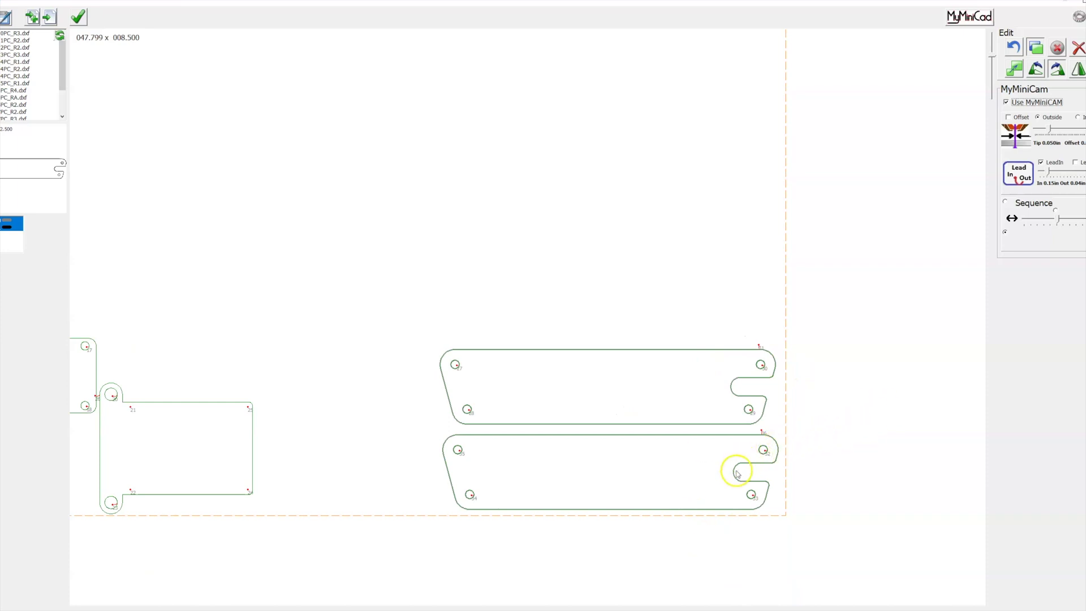
pyautogui.scroll(-2, 759, 452)
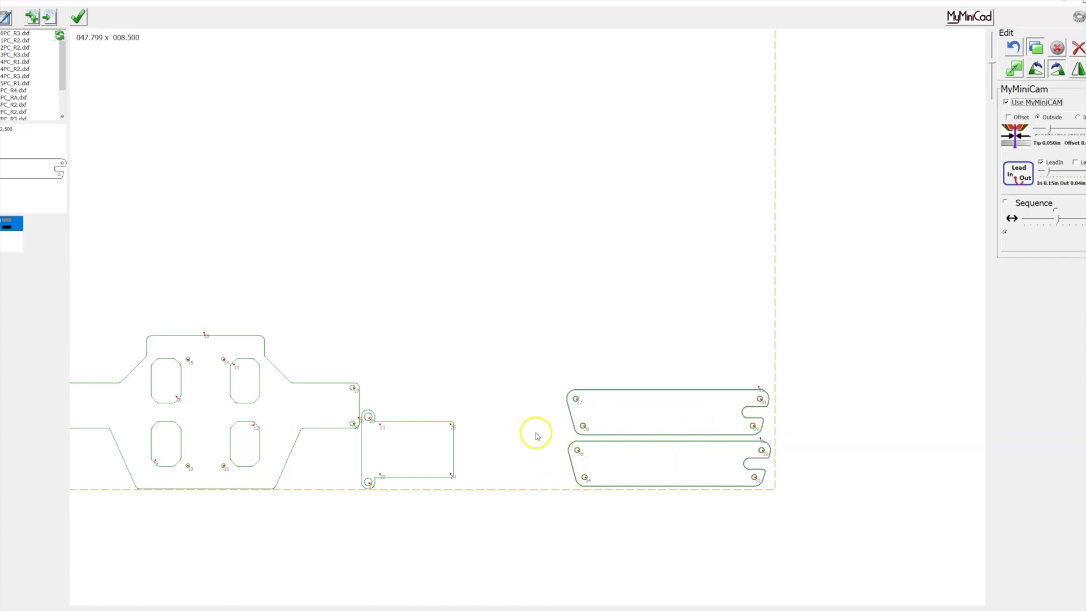
pyautogui.scroll(3, 769, 398)
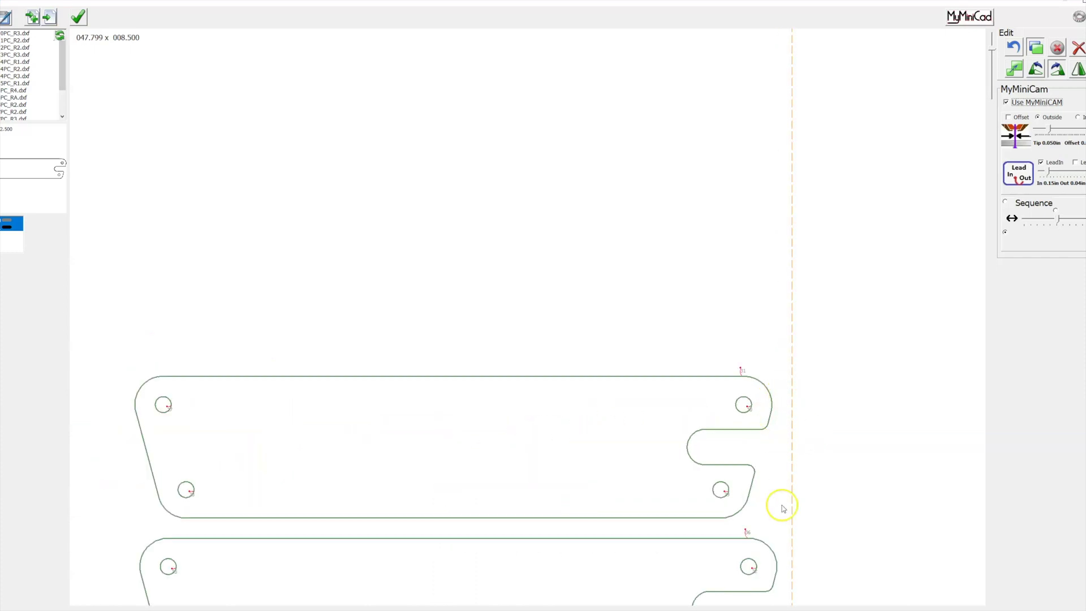
pyautogui.scroll(-2, 782, 504)
pyautogui.scroll(-2, 732, 500)
pyautogui.scroll(3, 484, 495)
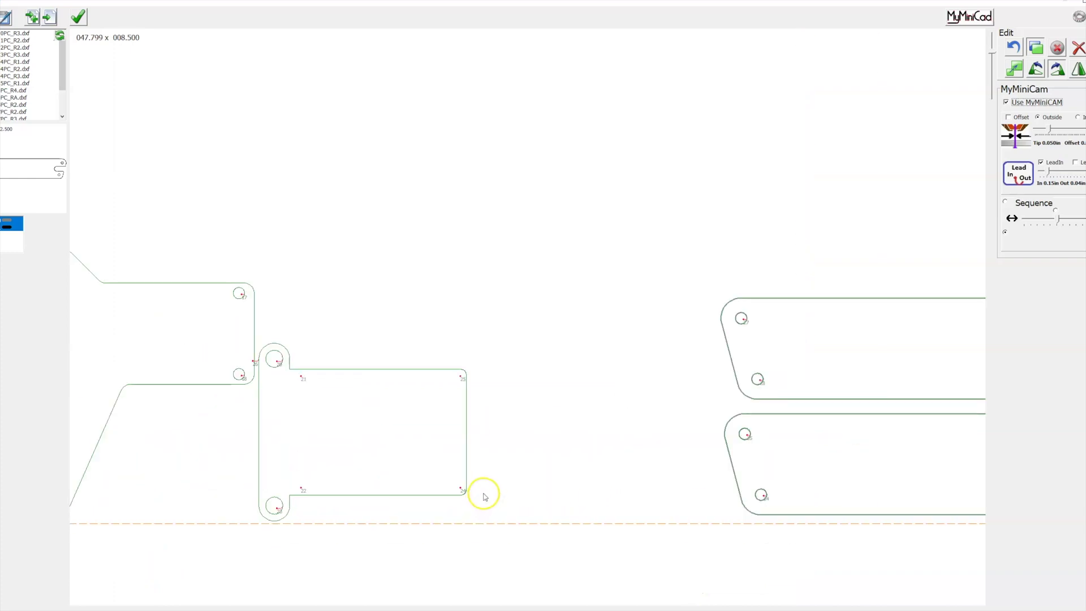
# Move the rectangular tabbed part right until it sits beside the two long slotted parts.
pyautogui.moveTo(512, 317); pyautogui.dragTo(250, 540)
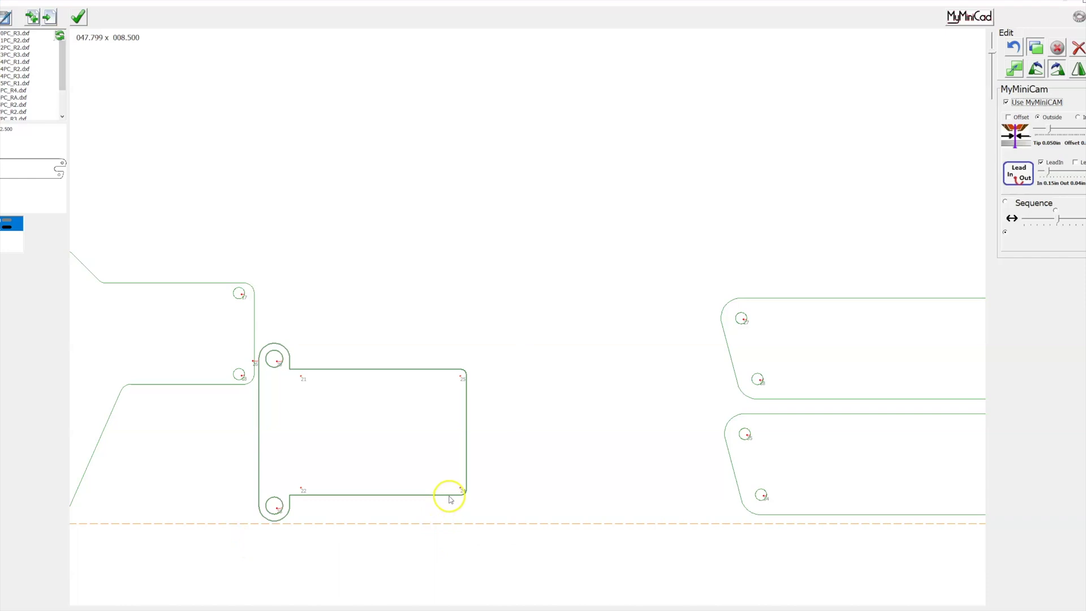
pyautogui.moveTo(451, 499); pyautogui.dragTo(700, 497)
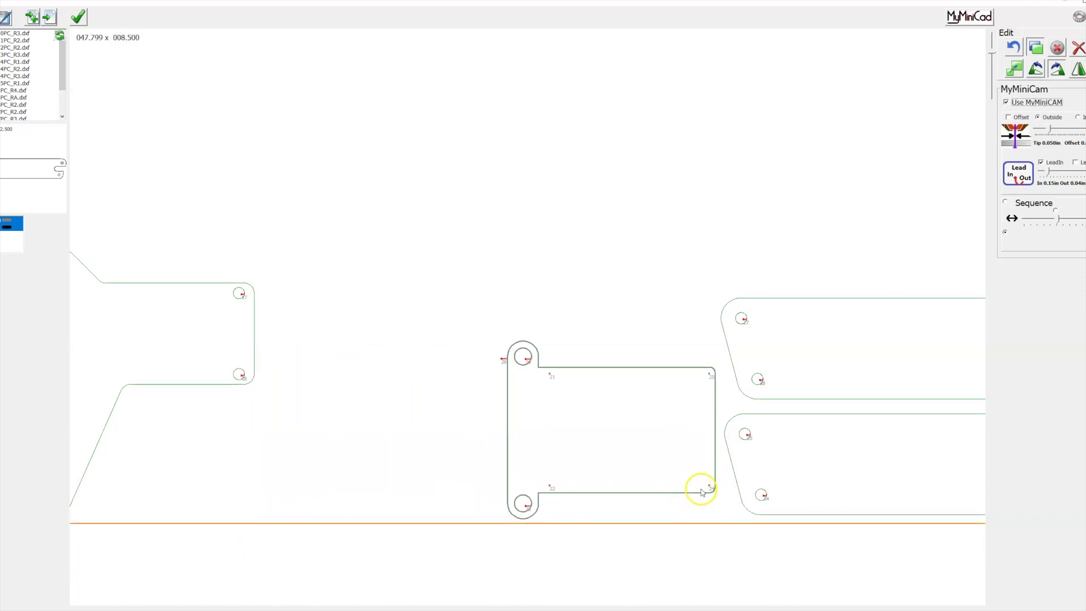
pyautogui.click(678, 323)
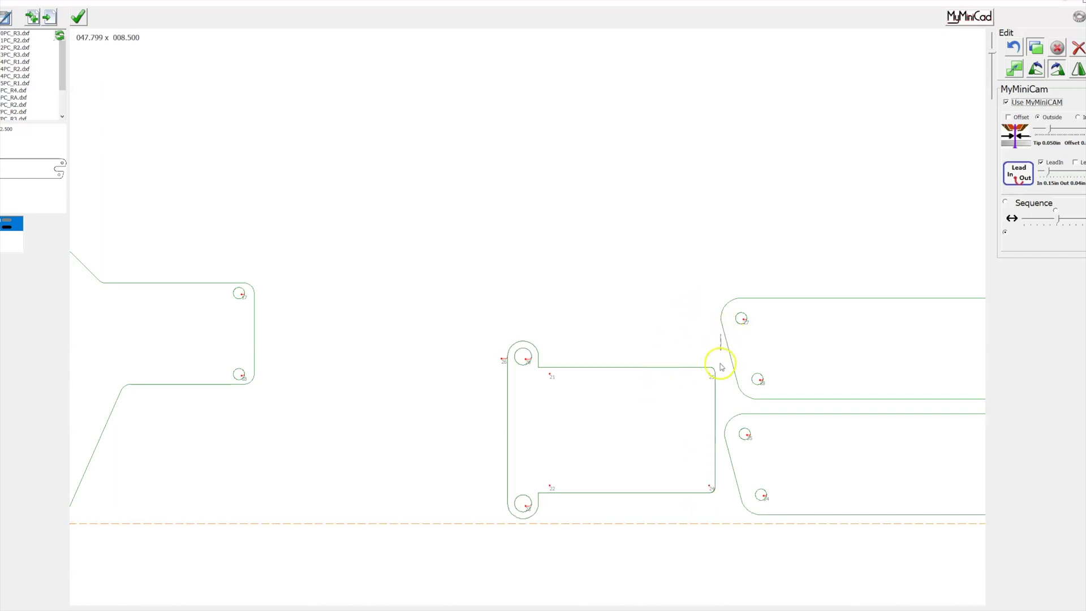
pyautogui.click(500, 542)
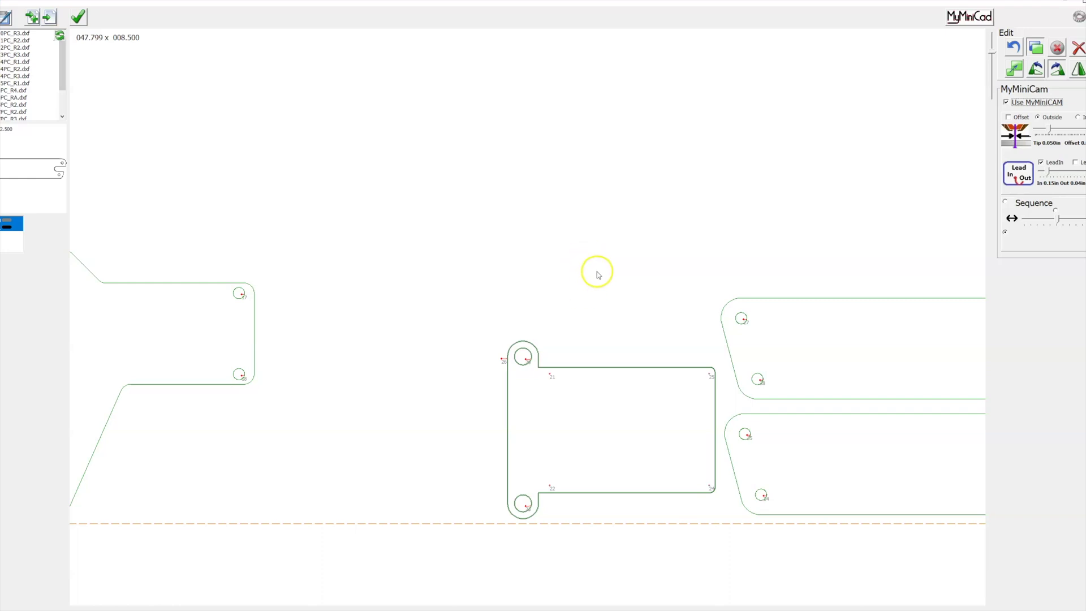
# Drag the loose rectangle part onto the sheet.
pyautogui.click(613, 220)
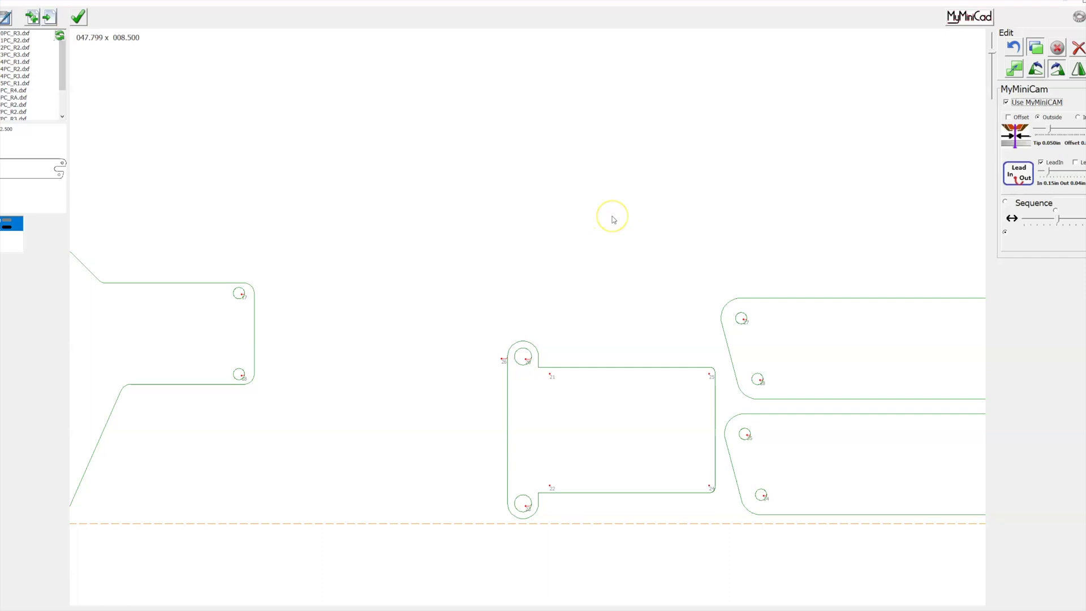
pyautogui.scroll(-1, 612, 220)
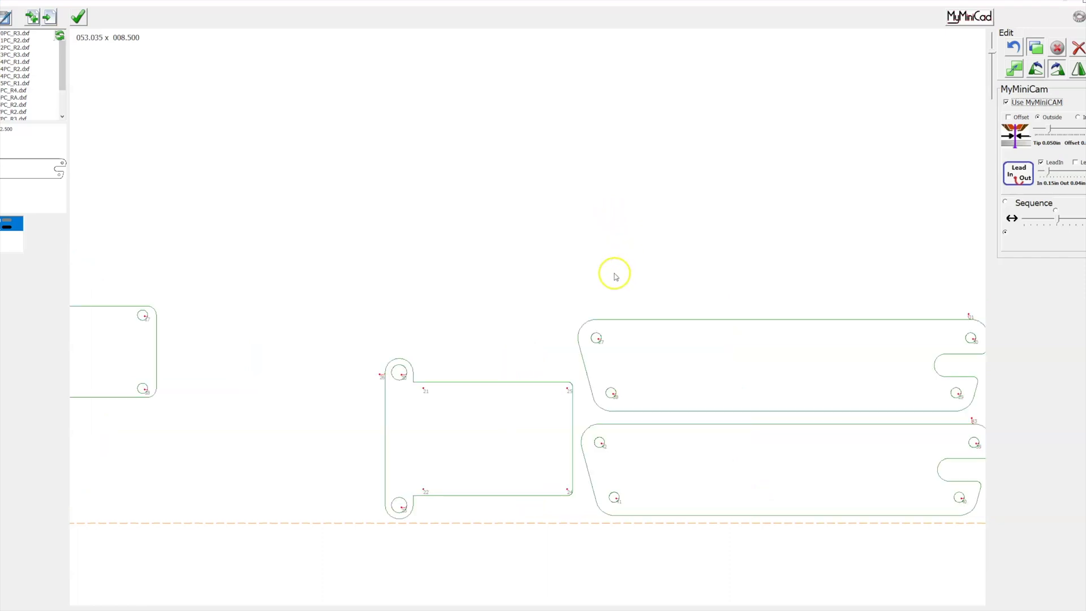
pyautogui.scroll(-5, 596, 310)
pyautogui.scroll(2, 735, 330)
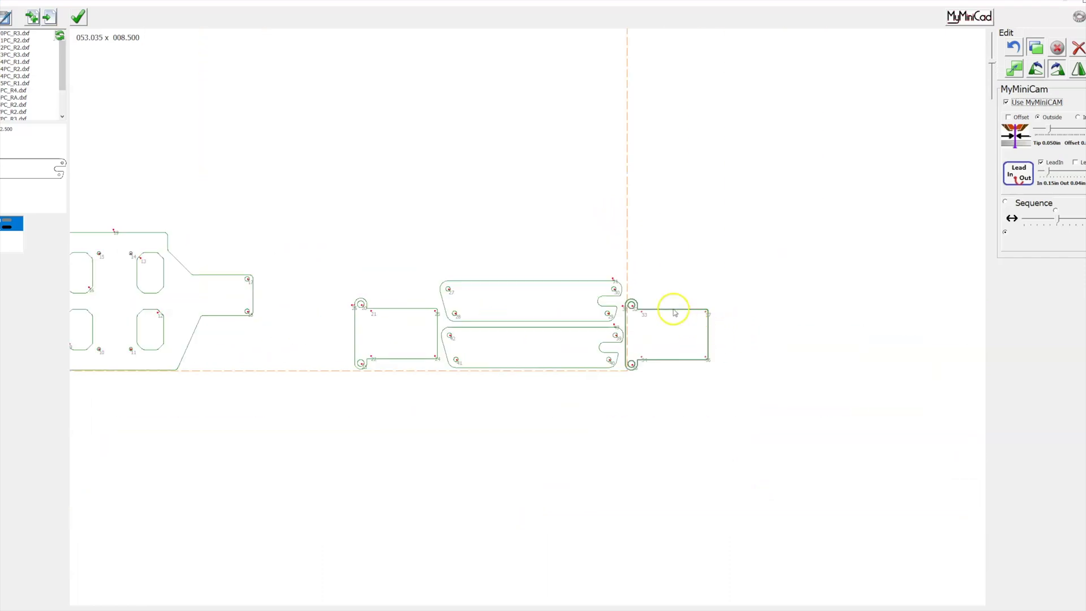
pyautogui.moveTo(674, 310); pyautogui.dragTo(394, 213)
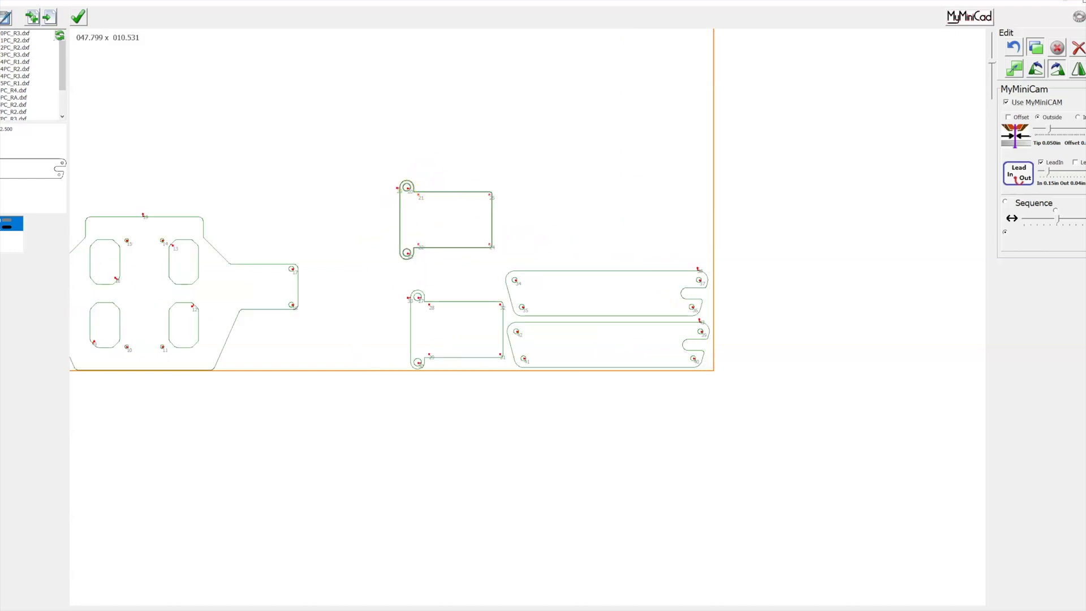
# Re-nest the parts, rotating the tall eared part horizontal above the lower rectangle.
pyautogui.click(1057, 69)
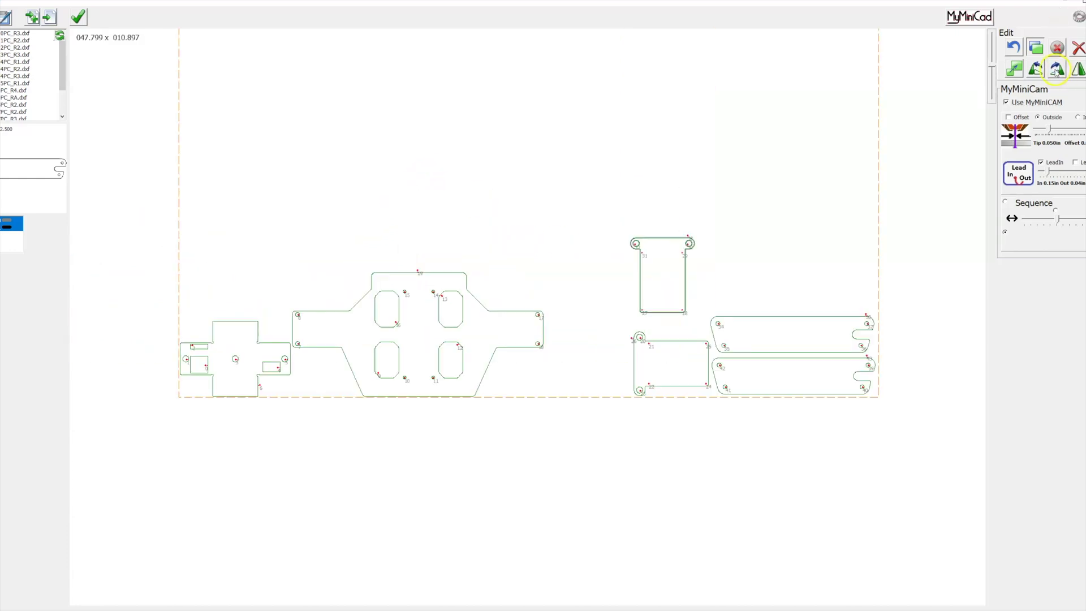
pyautogui.click(1056, 69)
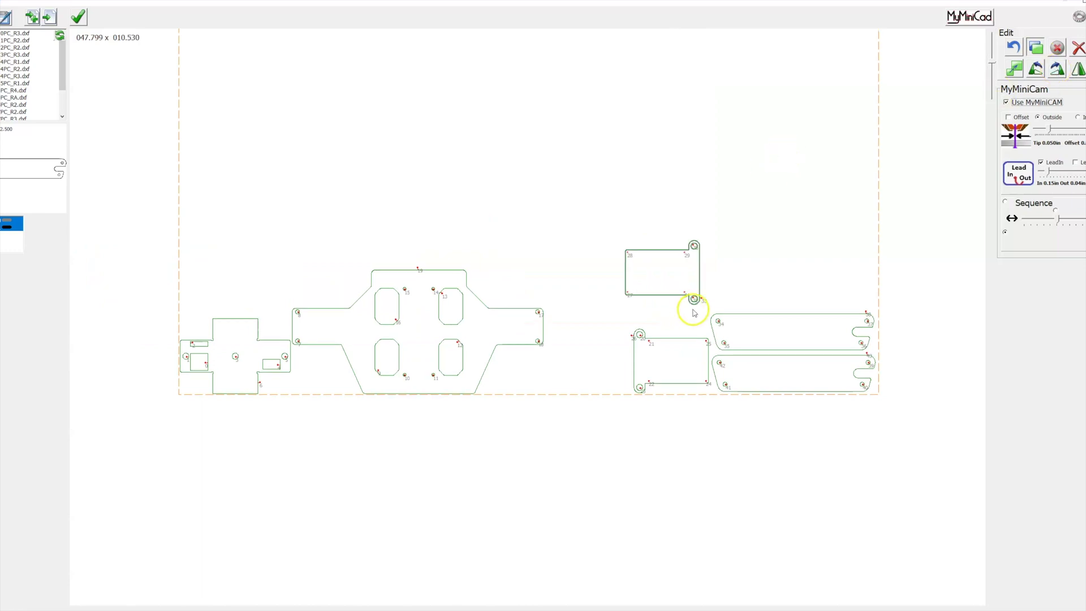
pyautogui.scroll(3, 690, 305)
pyautogui.moveTo(643, 274); pyautogui.dragTo(662, 359)
# Duplicate the upper long slotted part and place the copy above the other two.
pyautogui.scroll(-2, 661, 346)
pyautogui.scroll(4, 708, 278)
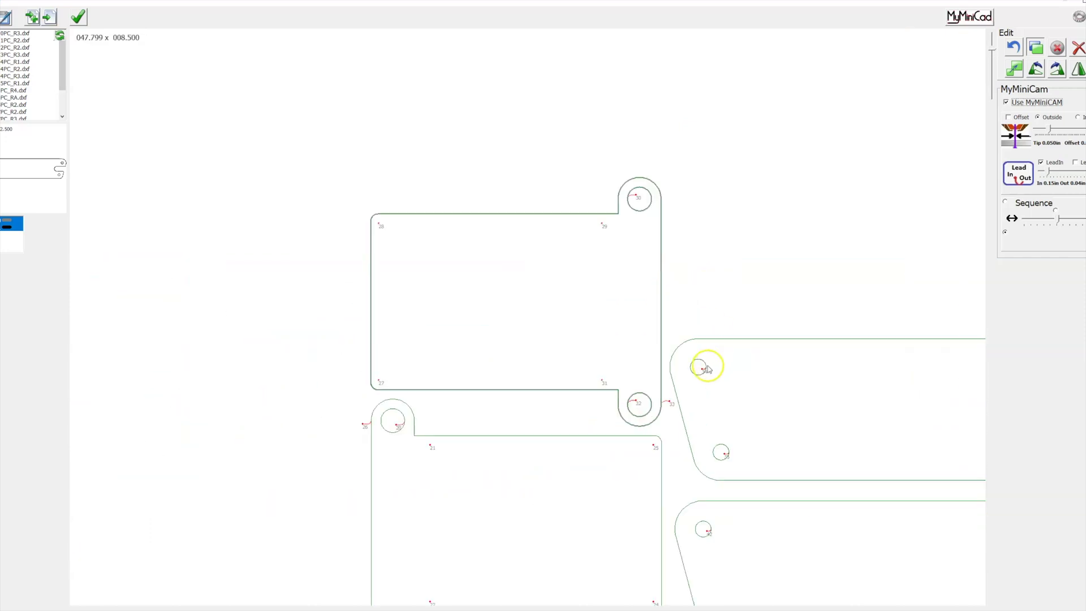
pyautogui.scroll(-6, 706, 339)
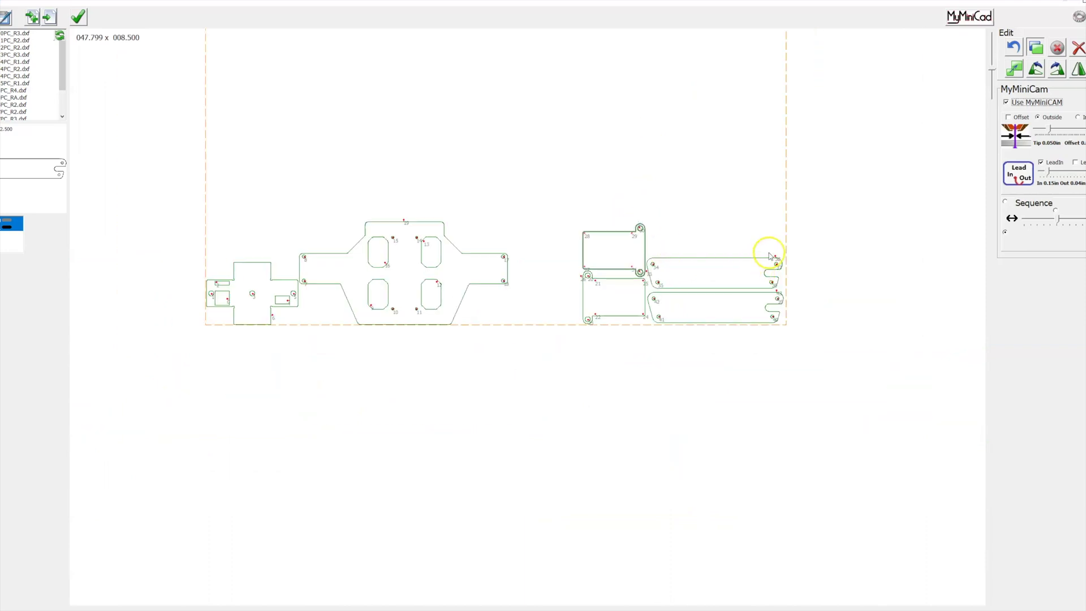
pyautogui.scroll(4, 769, 256)
pyautogui.moveTo(848, 234); pyautogui.dragTo(366, 369)
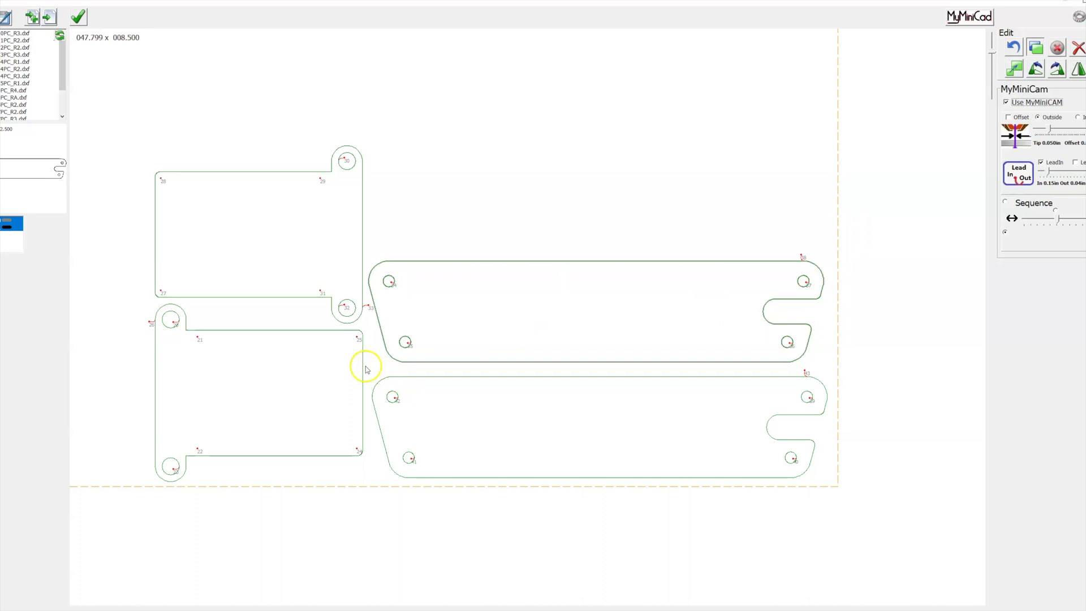
pyautogui.click(650, 184)
pyautogui.hotkey('ctrl', 'v')
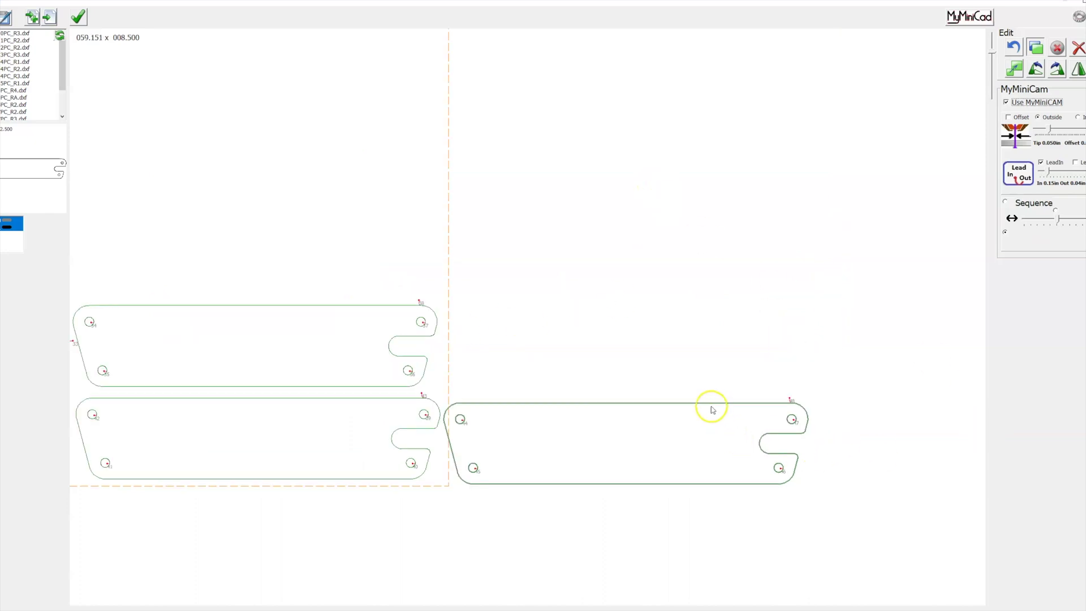
pyautogui.moveTo(712, 407); pyautogui.dragTo(341, 216)
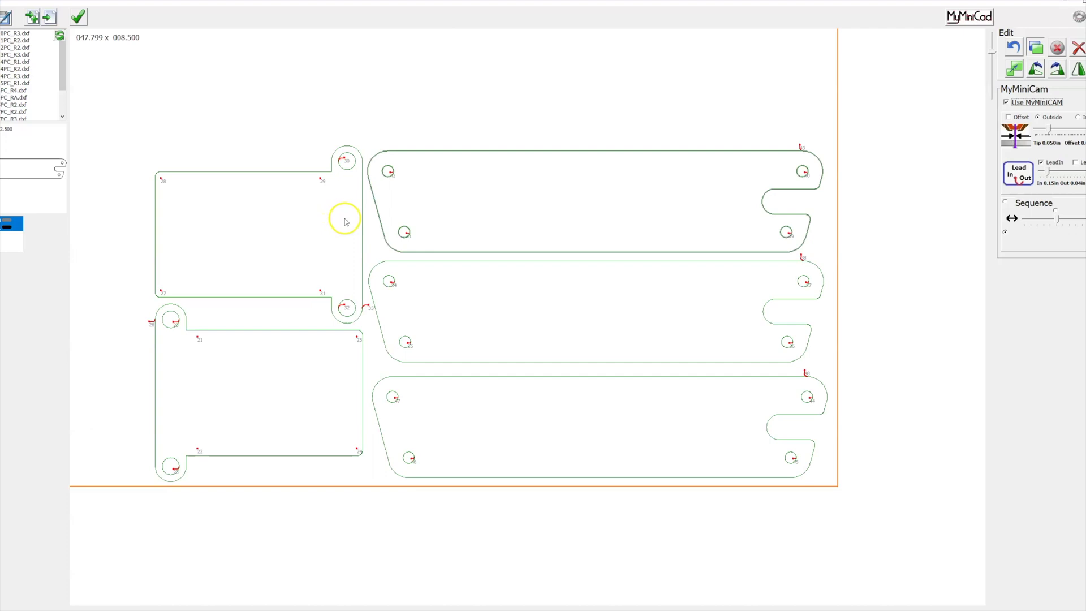
# Duplicate the two eared rectangles and drop the copied pair between the large plate and the originals.
pyautogui.scroll(-2, 696, 274)
pyautogui.scroll(-2, 487, 324)
pyautogui.scroll(1, 557, 303)
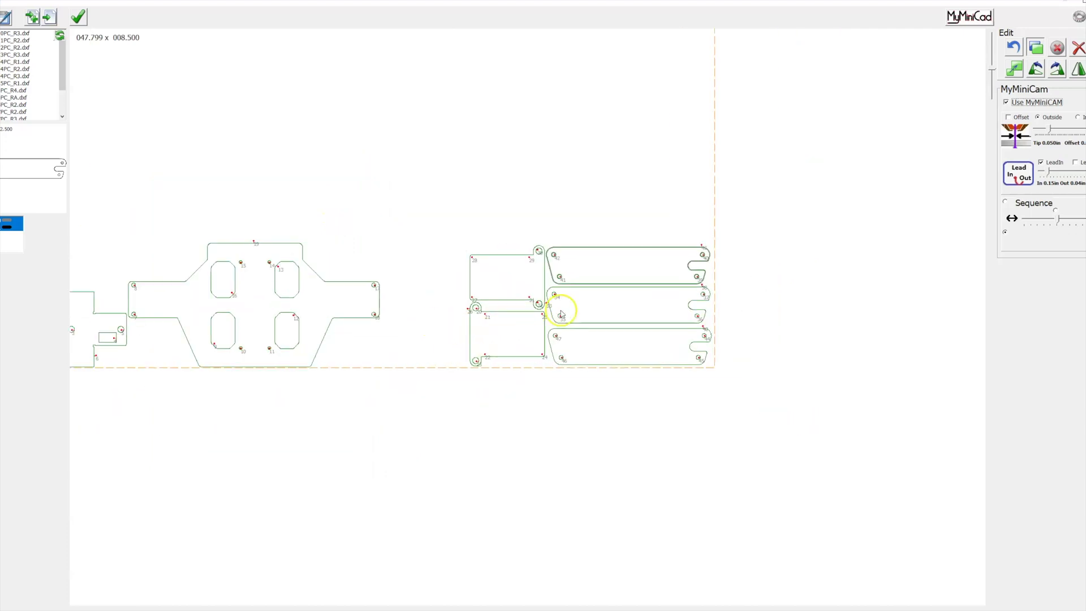
pyautogui.scroll(-1, 351, 315)
pyautogui.scroll(2, 259, 364)
pyautogui.scroll(-2, 346, 300)
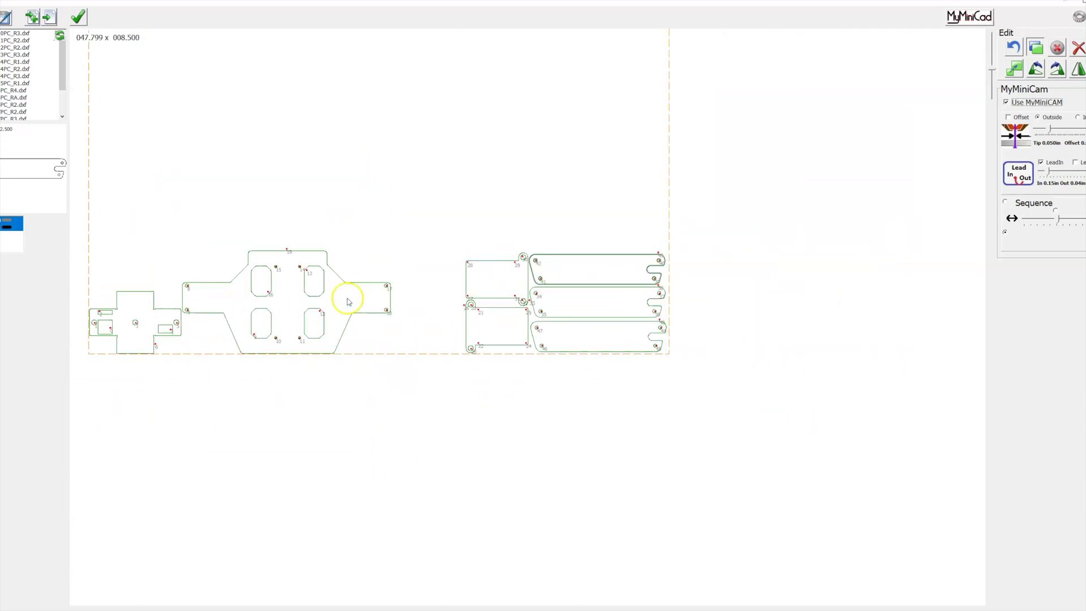
pyautogui.scroll(2, 528, 266)
pyautogui.scroll(1, 543, 246)
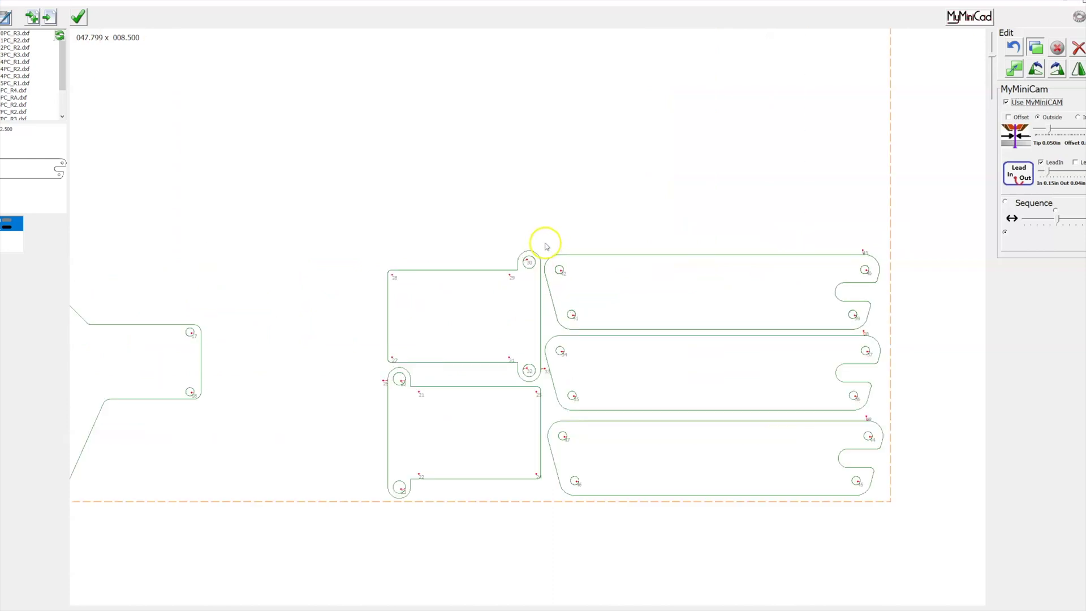
pyautogui.scroll(-2, 523, 375)
pyautogui.scroll(-1, 659, 315)
pyautogui.scroll(2, 690, 323)
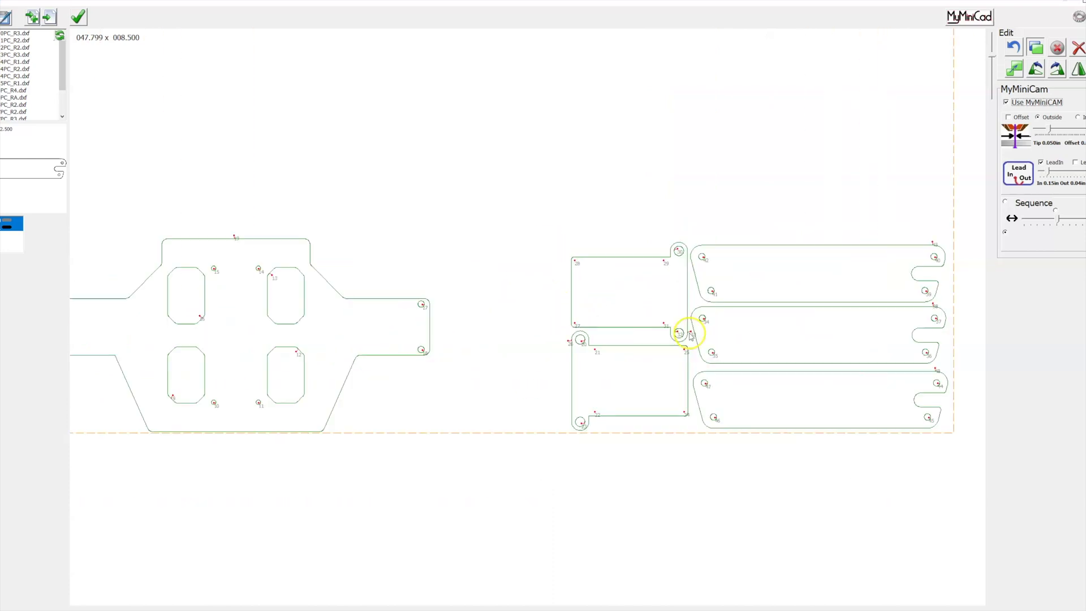
pyautogui.scroll(2, 686, 380)
pyautogui.scroll(-1, 695, 215)
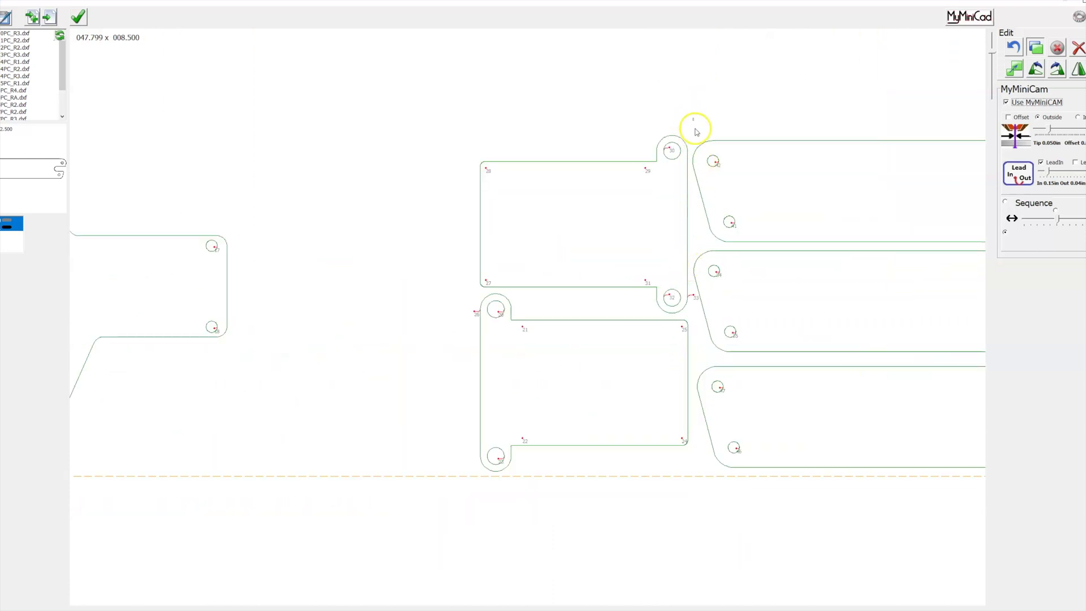
pyautogui.moveTo(690, 119); pyautogui.dragTo(452, 490)
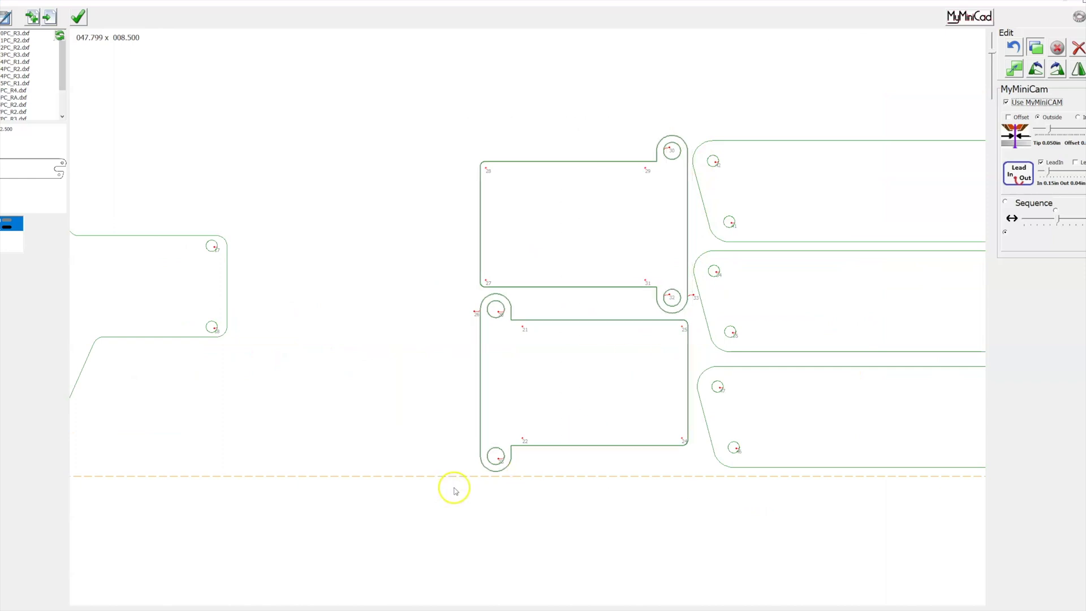
pyautogui.click(446, 346)
pyautogui.scroll(-1, 441, 316)
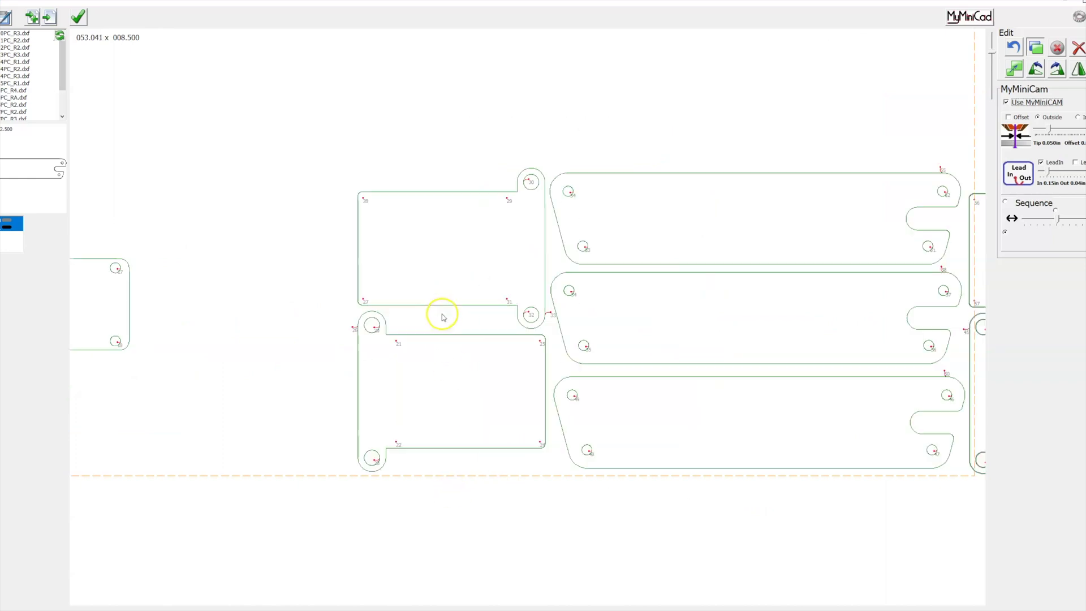
pyautogui.scroll(-3, 713, 321)
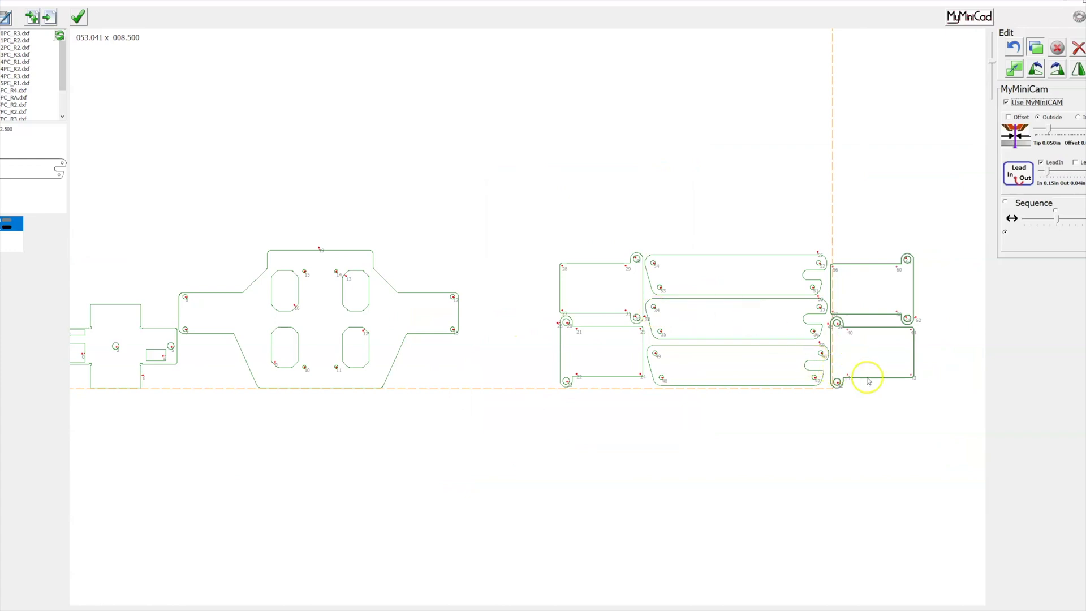
pyautogui.moveTo(865, 380); pyautogui.dragTo(505, 378)
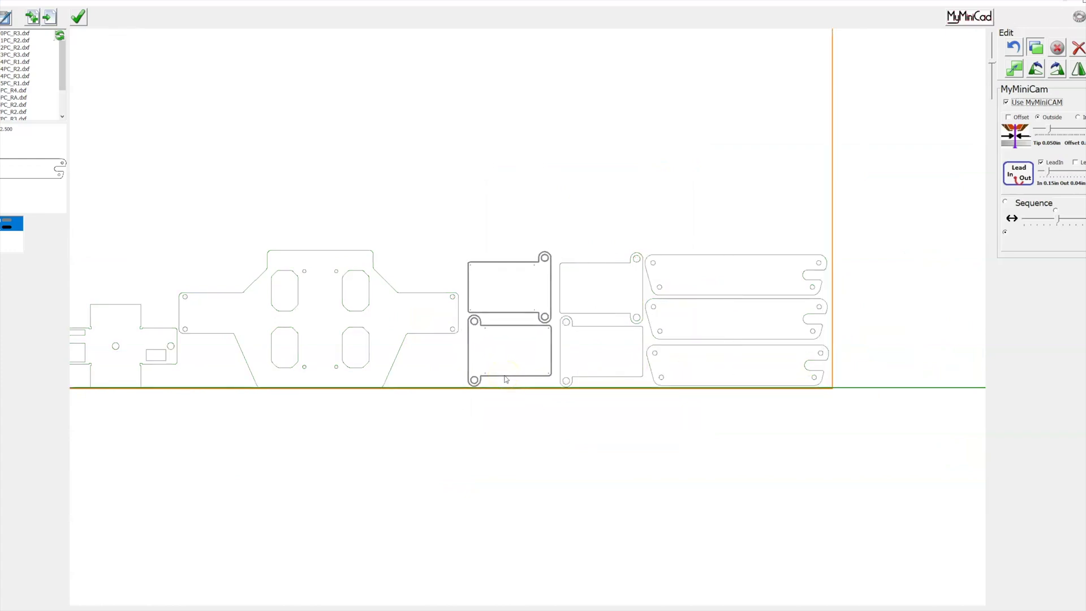
# Select the large plate part and nudge it slightly to the right.
pyautogui.click(695, 370)
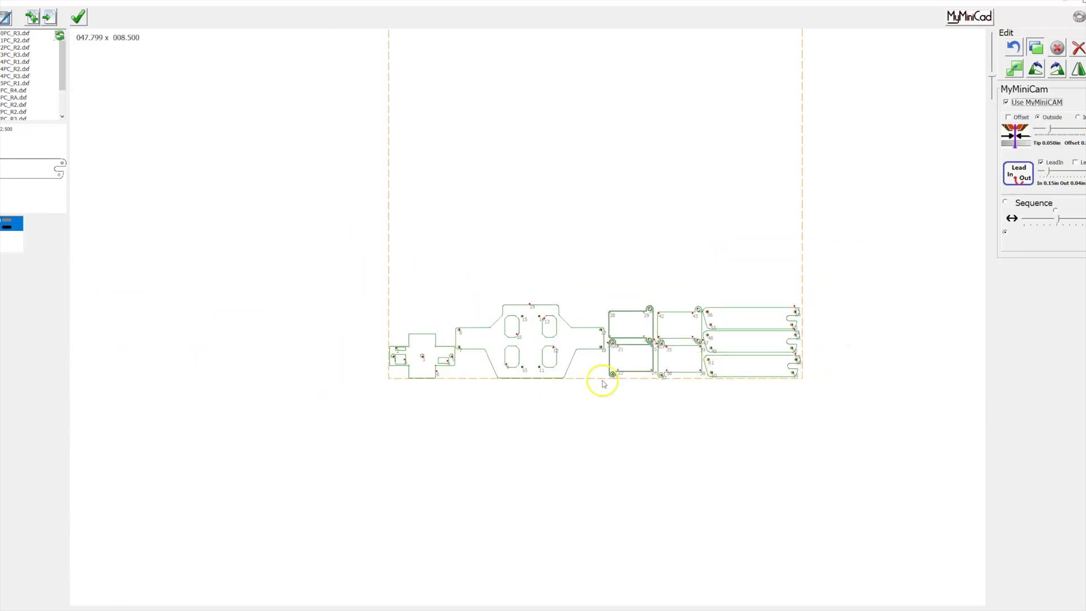
pyautogui.scroll(4, 584, 358)
pyautogui.scroll(-1, 599, 336)
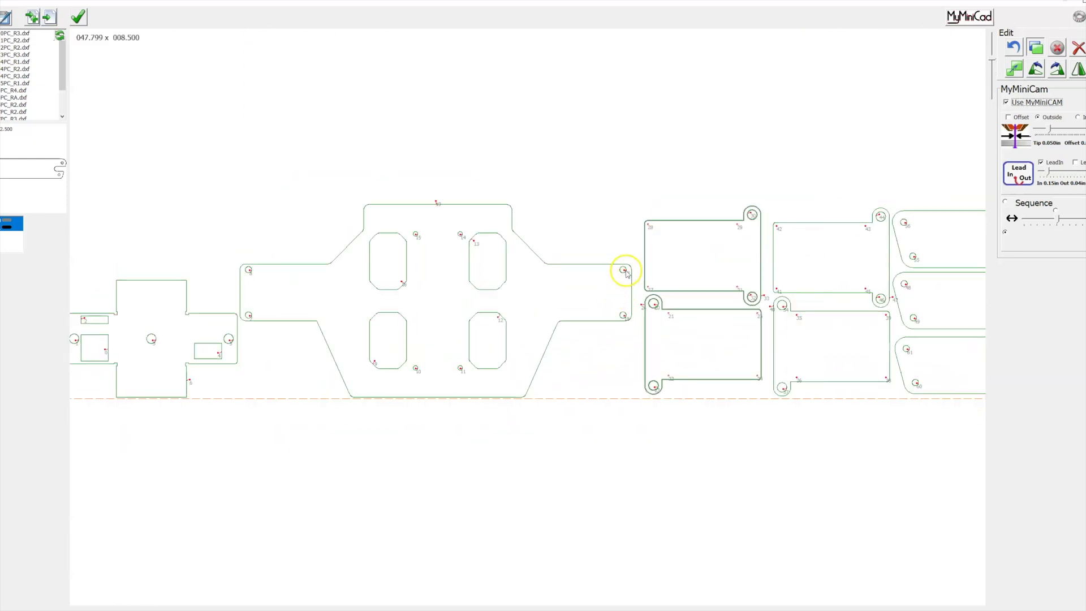
pyautogui.moveTo(429, 413); pyautogui.dragTo(237, 431)
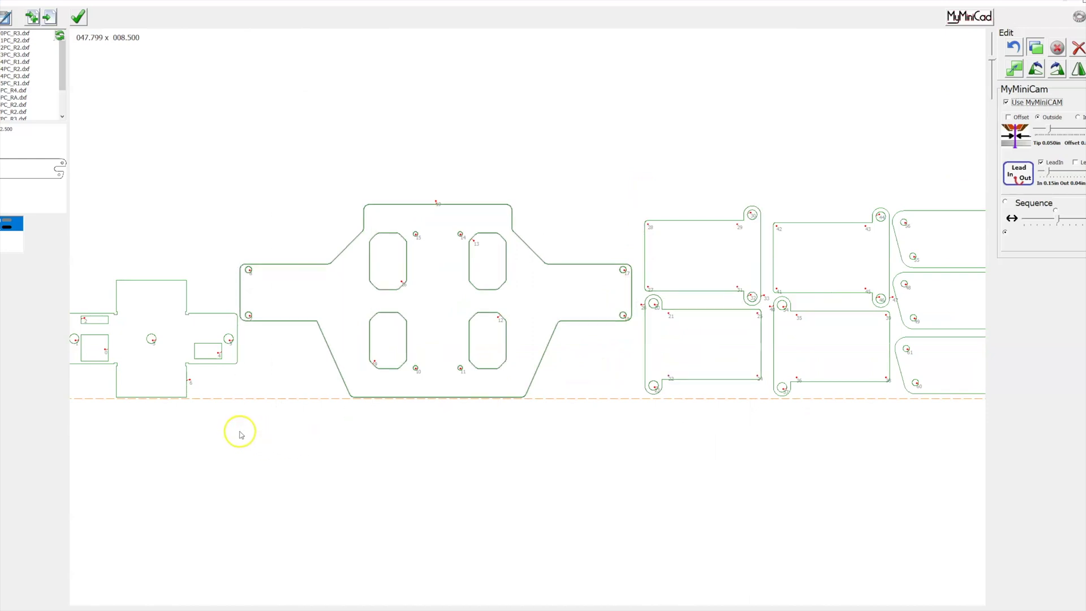
pyautogui.scroll(-1, 416, 390)
pyautogui.scroll(2, 565, 345)
pyautogui.scroll(2, 581, 342)
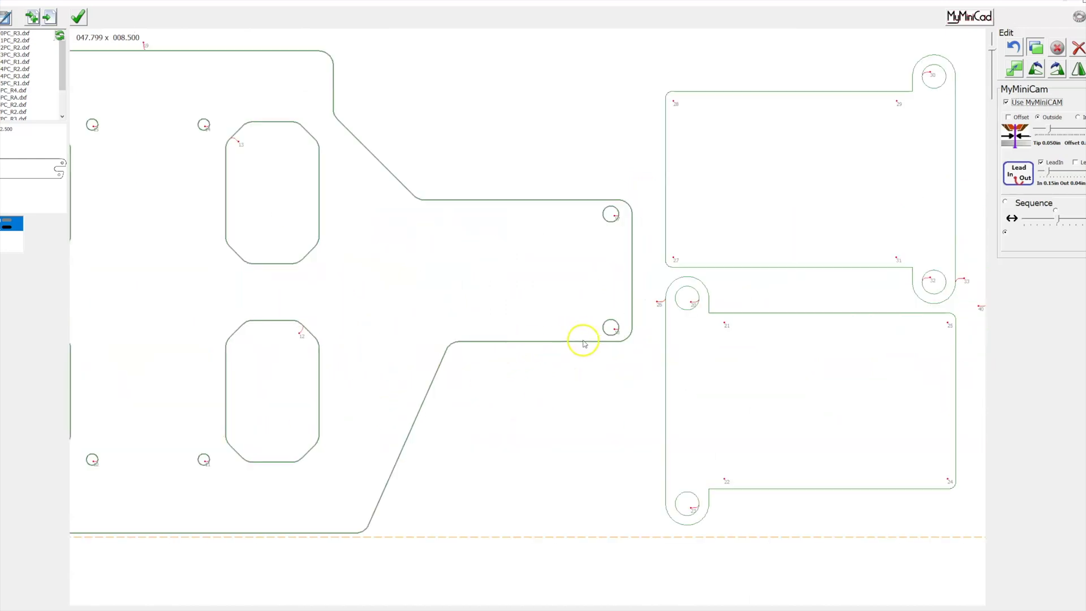
pyautogui.moveTo(584, 346); pyautogui.dragTo(606, 344)
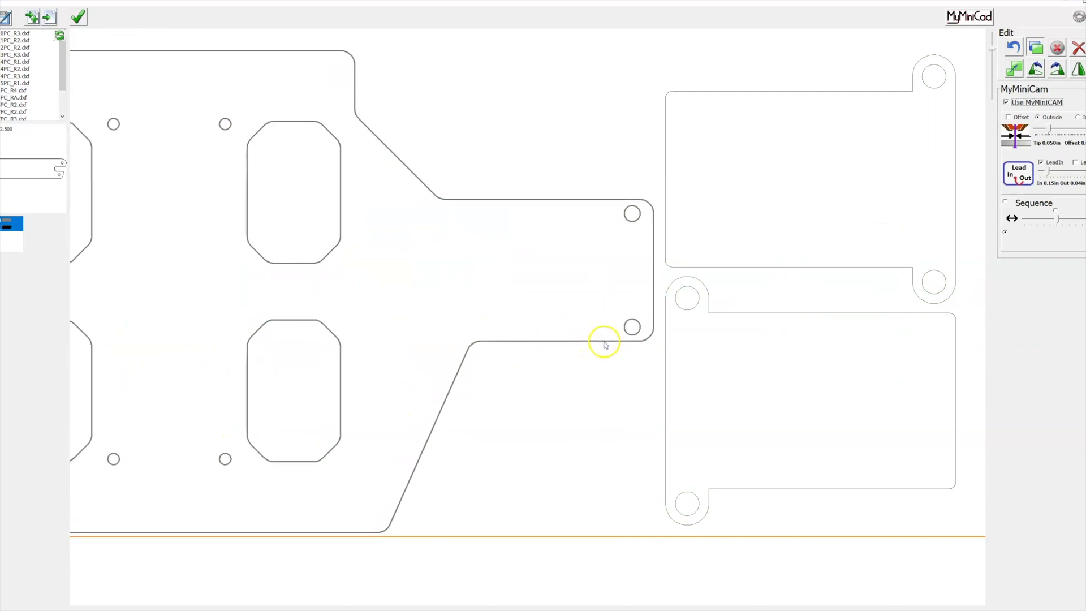
# Box-select the cross-shaped part and nudge it slightly up and right.
pyautogui.scroll(-3, 604, 341)
pyautogui.scroll(-1, 769, 362)
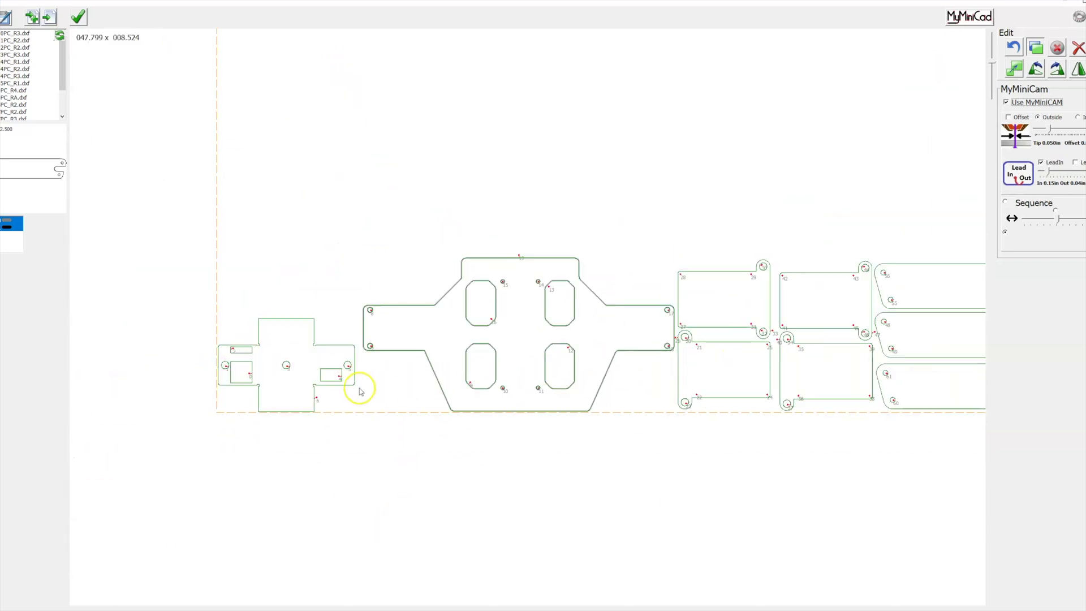
pyautogui.scroll(1, 360, 376)
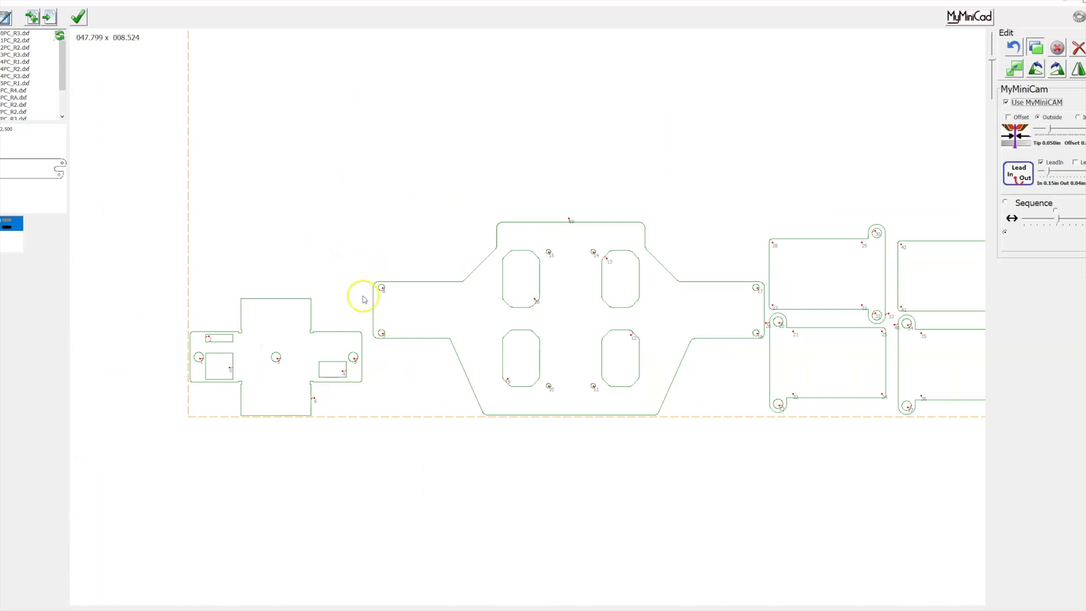
pyautogui.moveTo(364, 299); pyautogui.dragTo(176, 446)
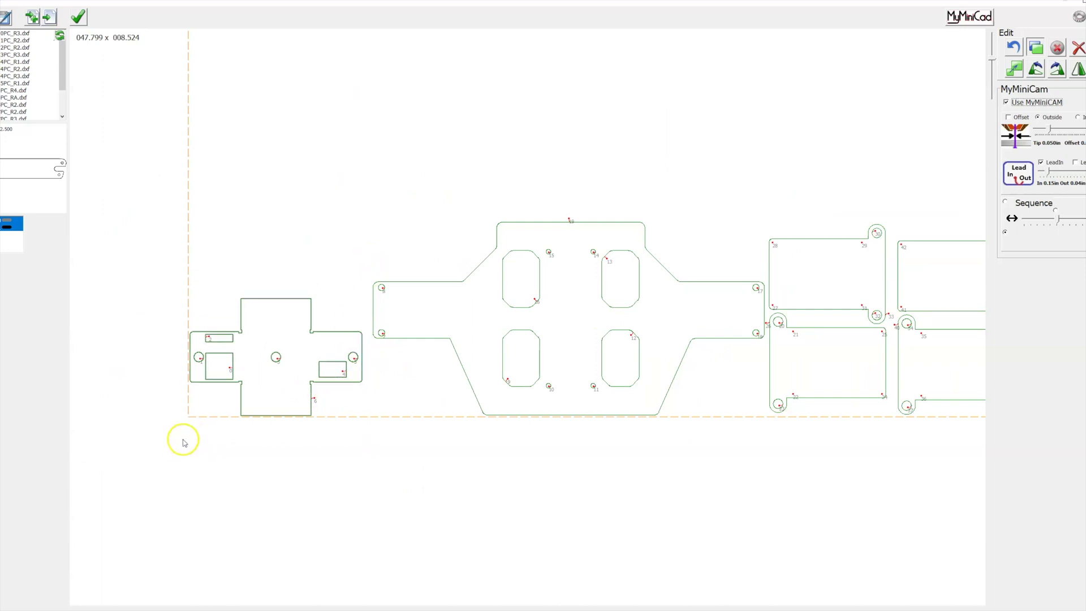
pyautogui.click(338, 306)
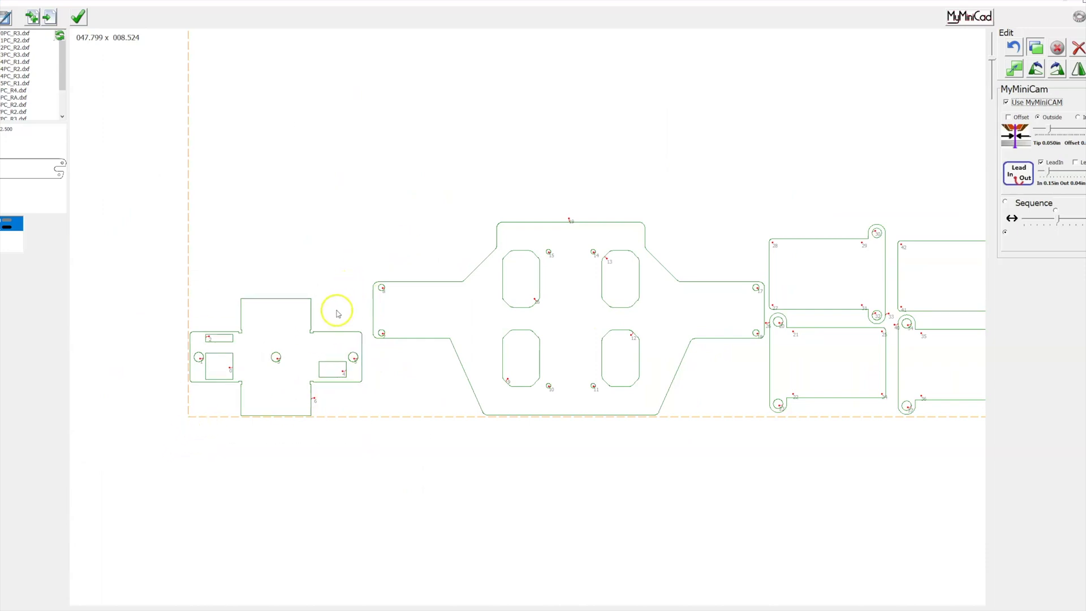
pyautogui.scroll(4, 298, 395)
pyautogui.scroll(-6, 497, 356)
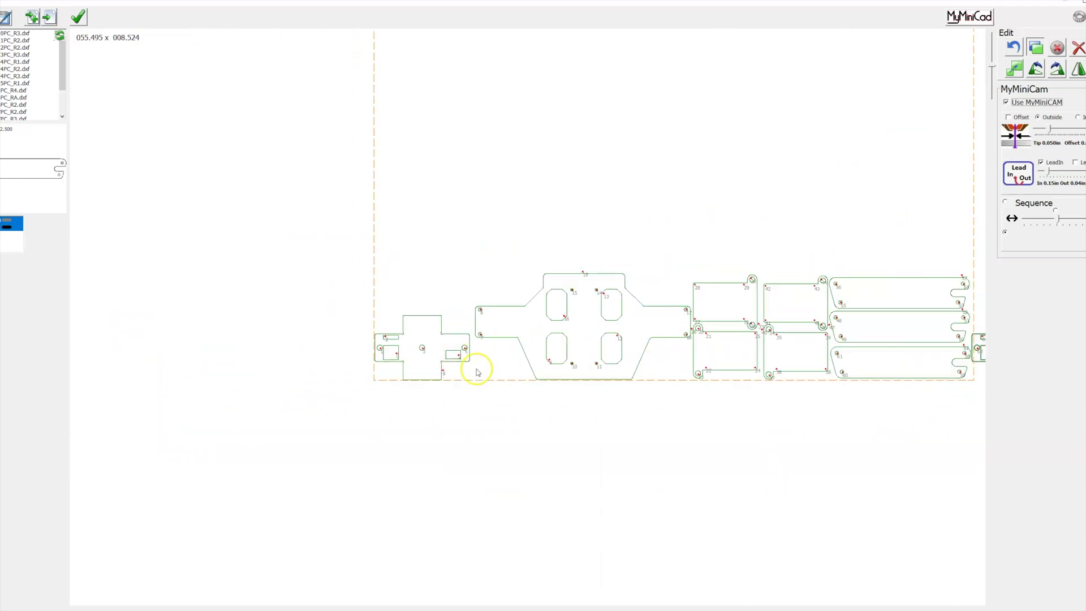
pyautogui.scroll(5, 426, 355)
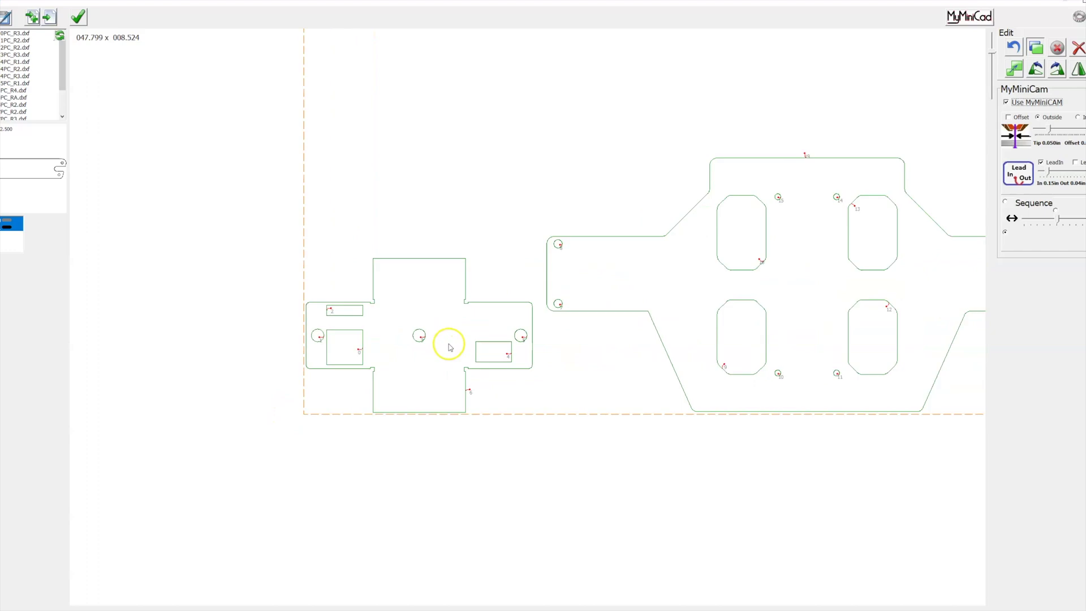
pyautogui.moveTo(575, 177); pyautogui.dragTo(221, 520)
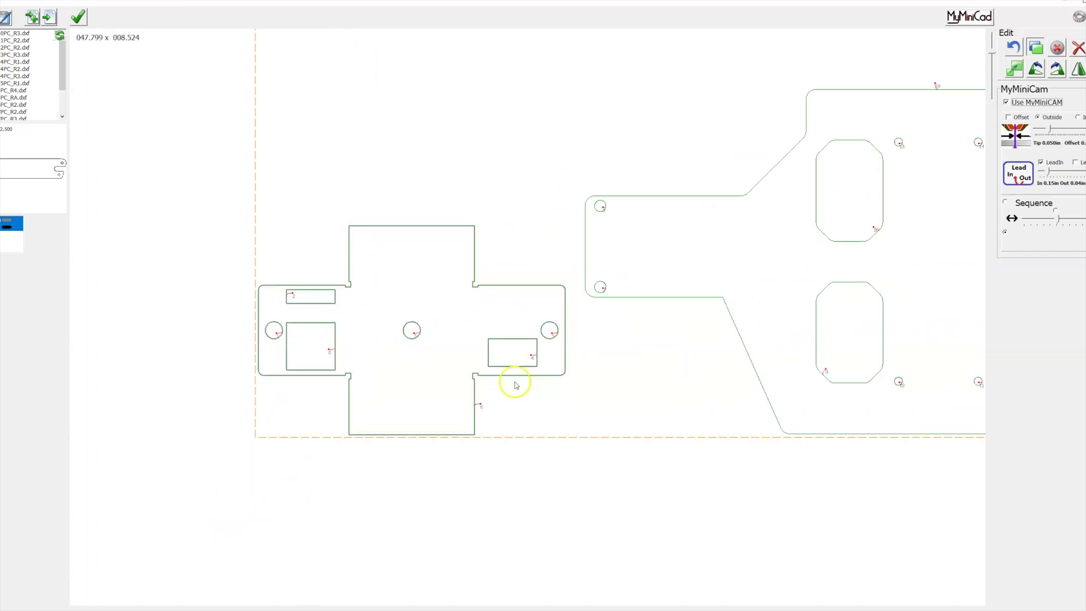
pyautogui.click(543, 369)
pyautogui.moveTo(570, 205); pyautogui.dragTo(286, 451)
pyautogui.click(531, 376)
pyautogui.moveTo(577, 181); pyautogui.dragTo(230, 484)
pyautogui.moveTo(566, 351); pyautogui.dragTo(576, 339)
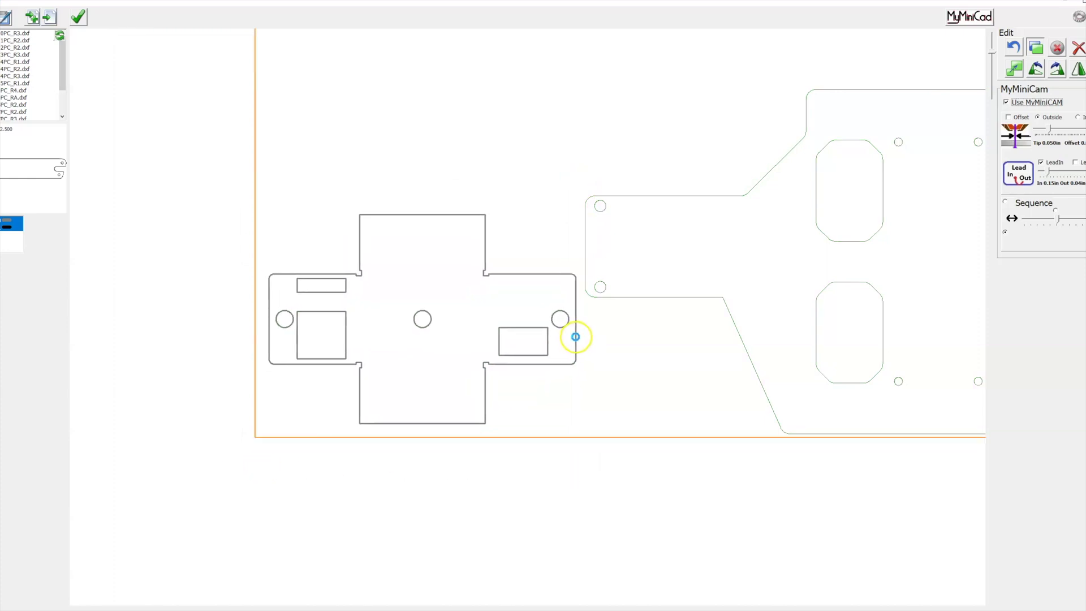
pyautogui.scroll(-5, 498, 407)
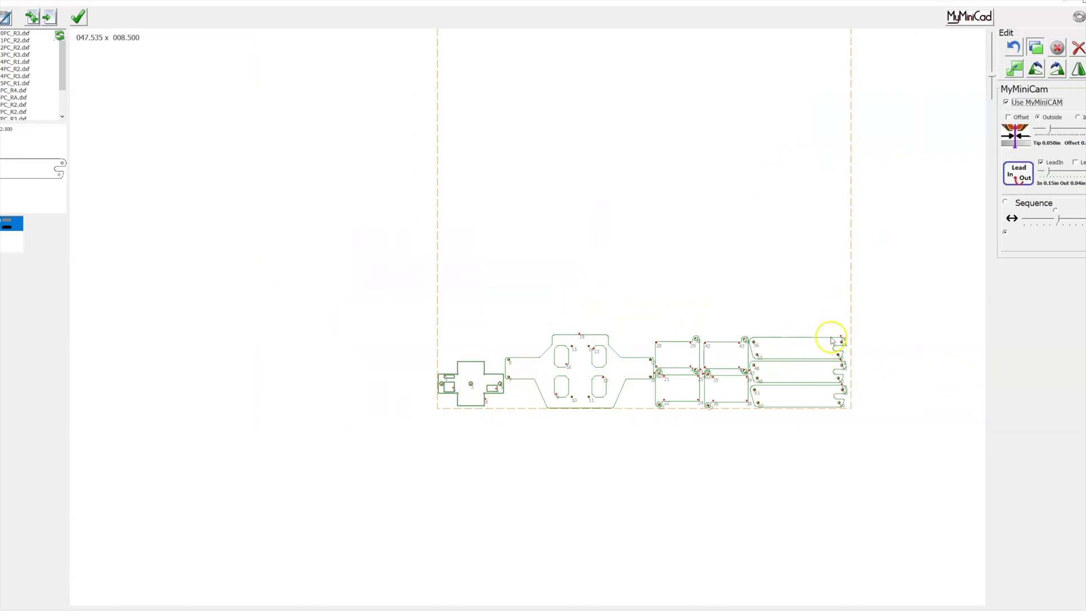
pyautogui.moveTo(870, 314); pyautogui.dragTo(406, 436)
pyautogui.scroll(1, 454, 404)
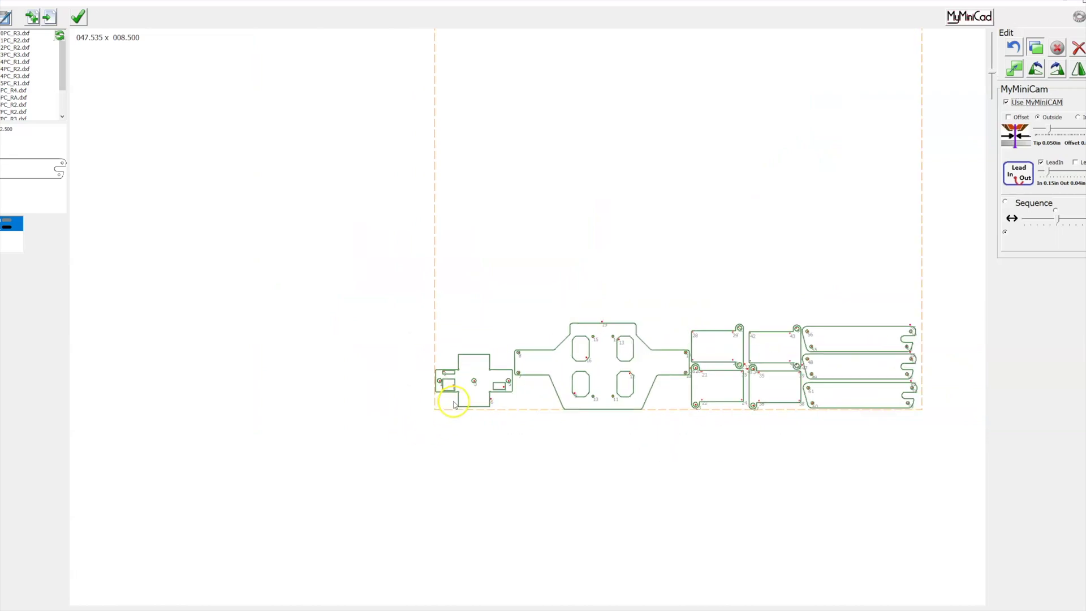
pyautogui.scroll(5, 576, 407)
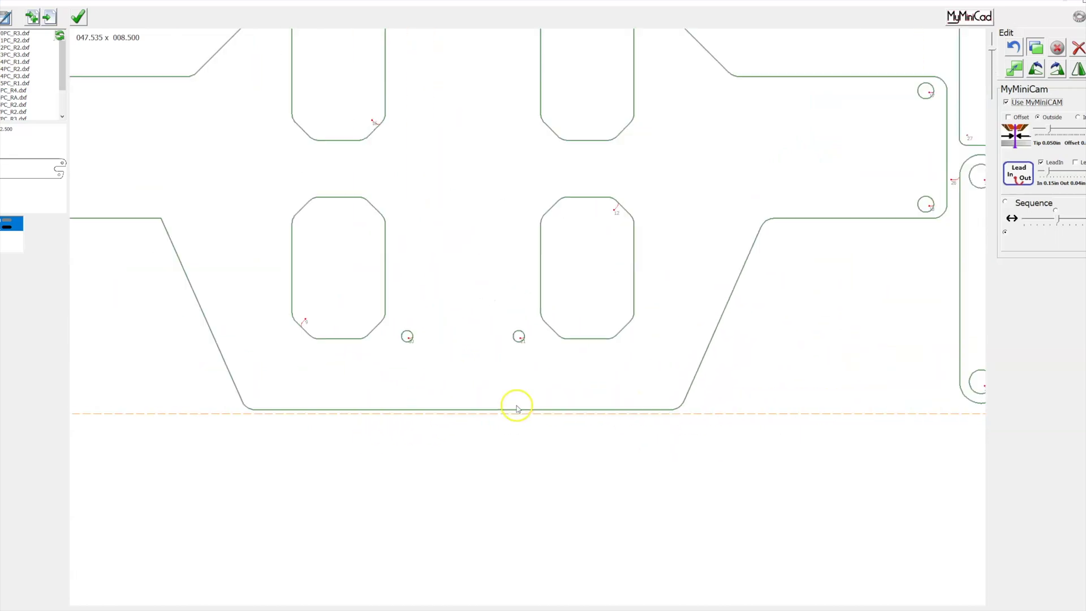
pyautogui.scroll(3, 516, 409)
pyautogui.scroll(-6, 517, 433)
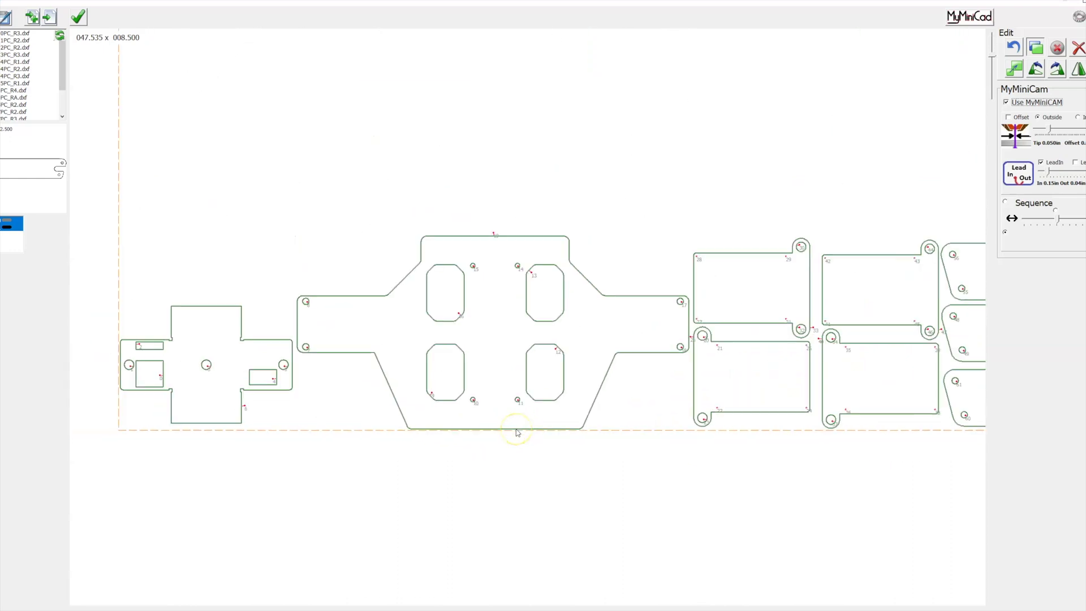
pyautogui.scroll(3, 516, 433)
pyautogui.scroll(3, 516, 433)
pyautogui.click(516, 421)
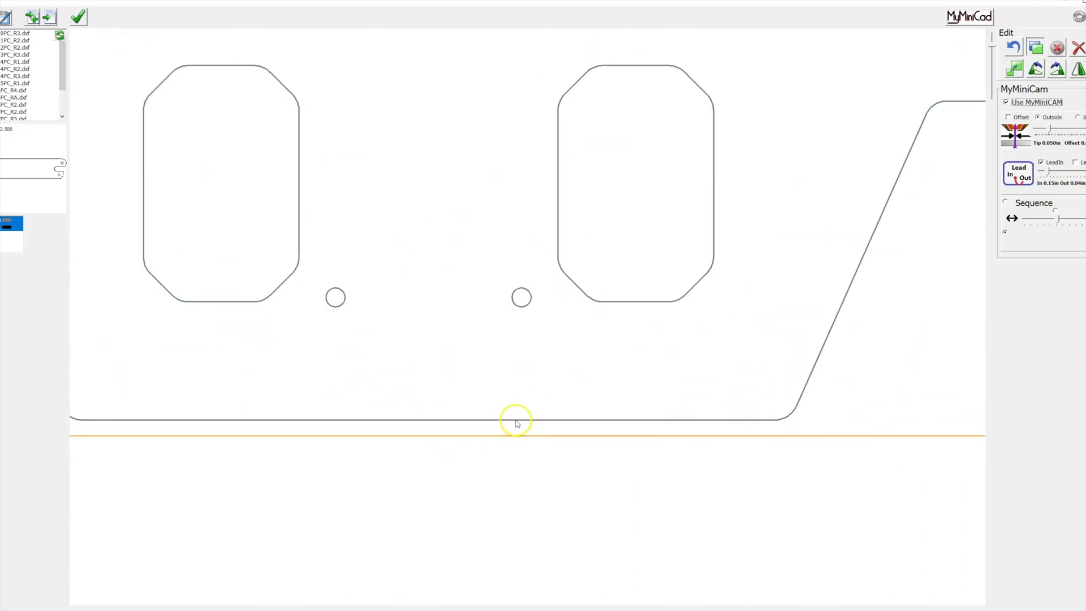
pyautogui.scroll(-3, 577, 434)
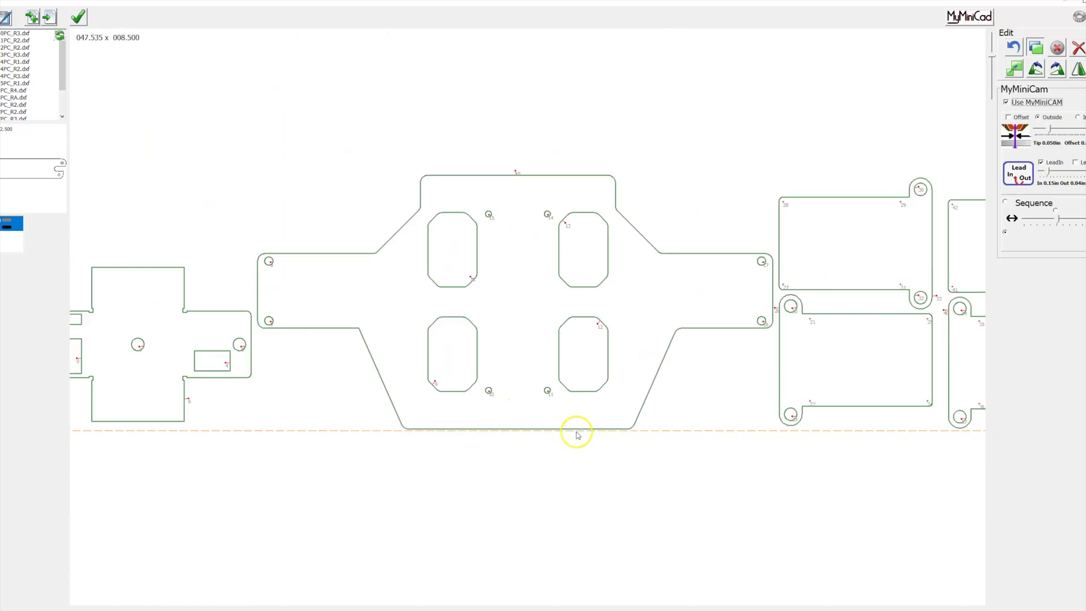
pyautogui.scroll(-3, 553, 431)
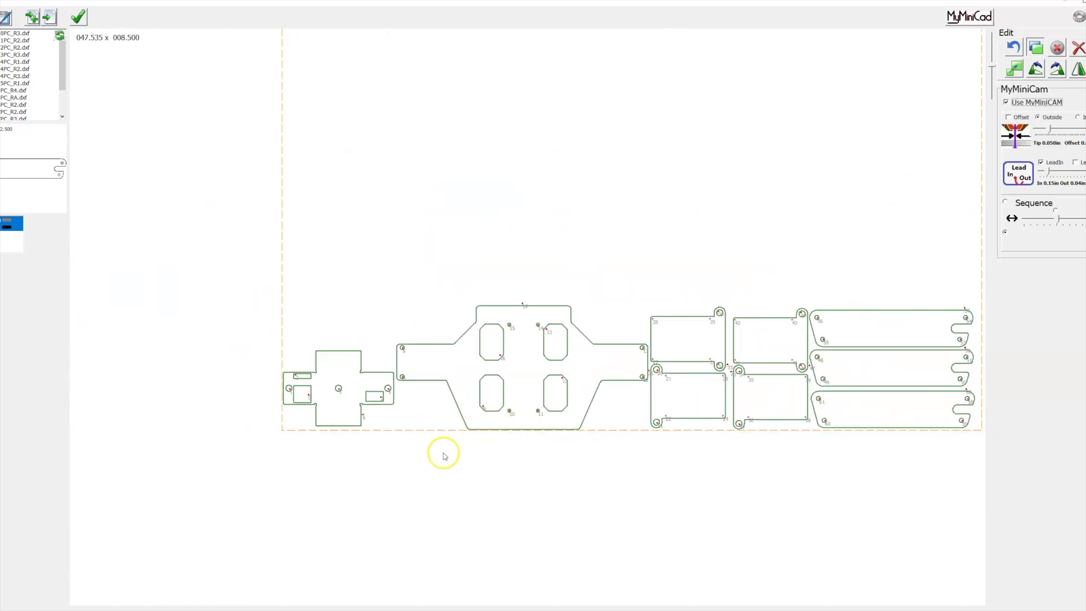
pyautogui.click(485, 460)
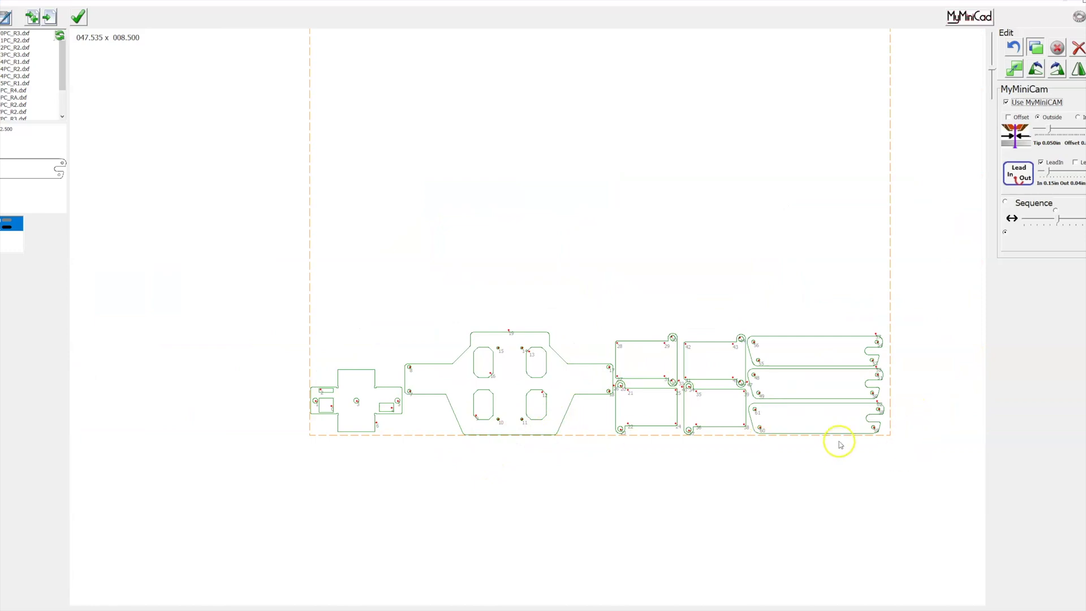
pyautogui.scroll(-1, 723, 460)
# Duplicate the whole row of parts and drag the copy above the first row.
pyautogui.moveTo(888, 340); pyautogui.dragTo(400, 499)
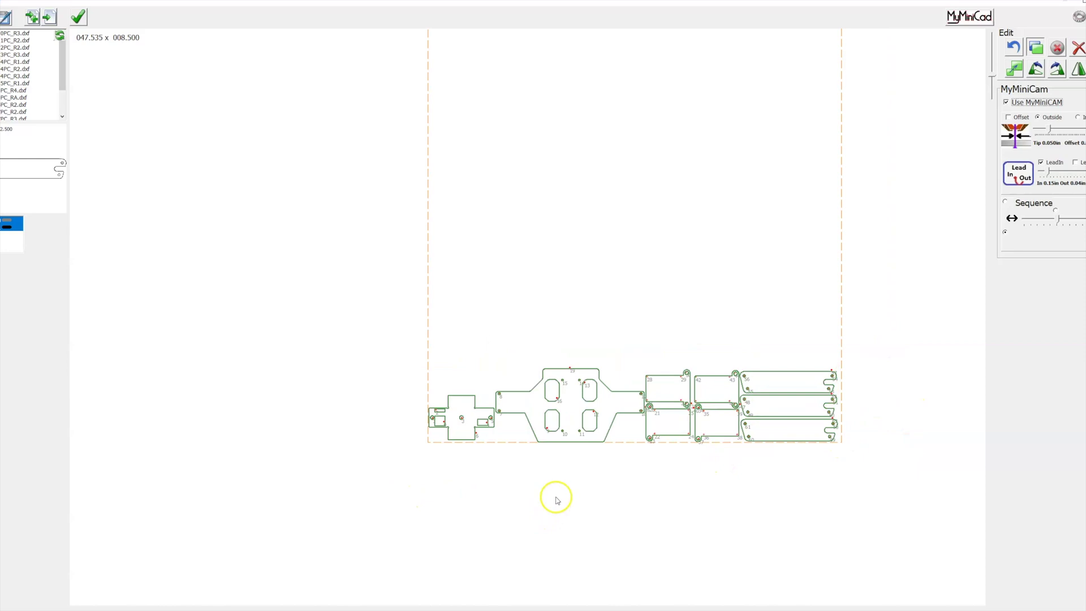
pyautogui.click(620, 301)
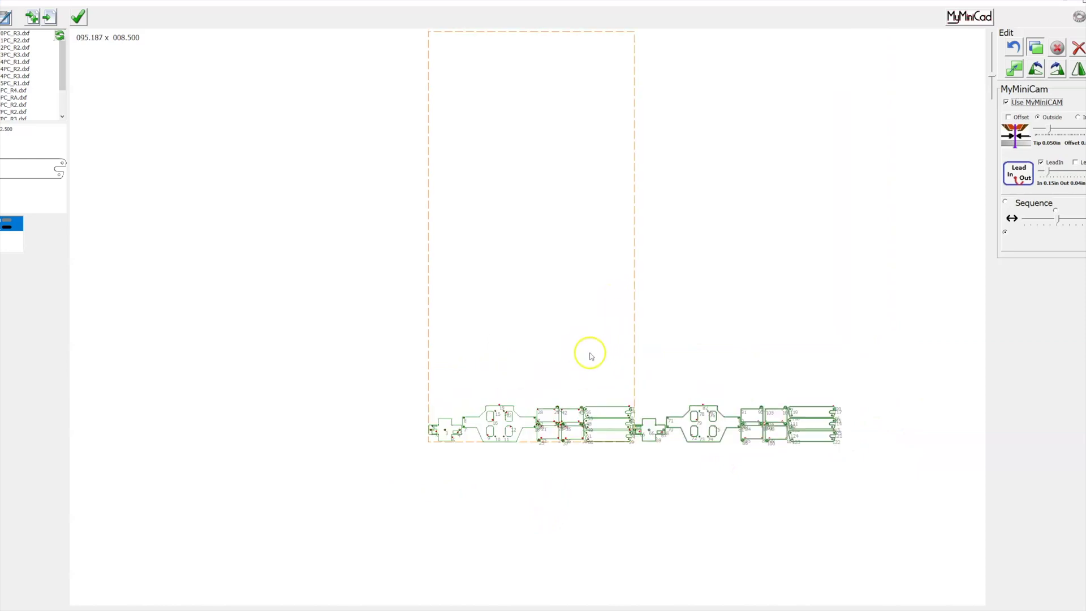
pyautogui.scroll(1, 643, 449)
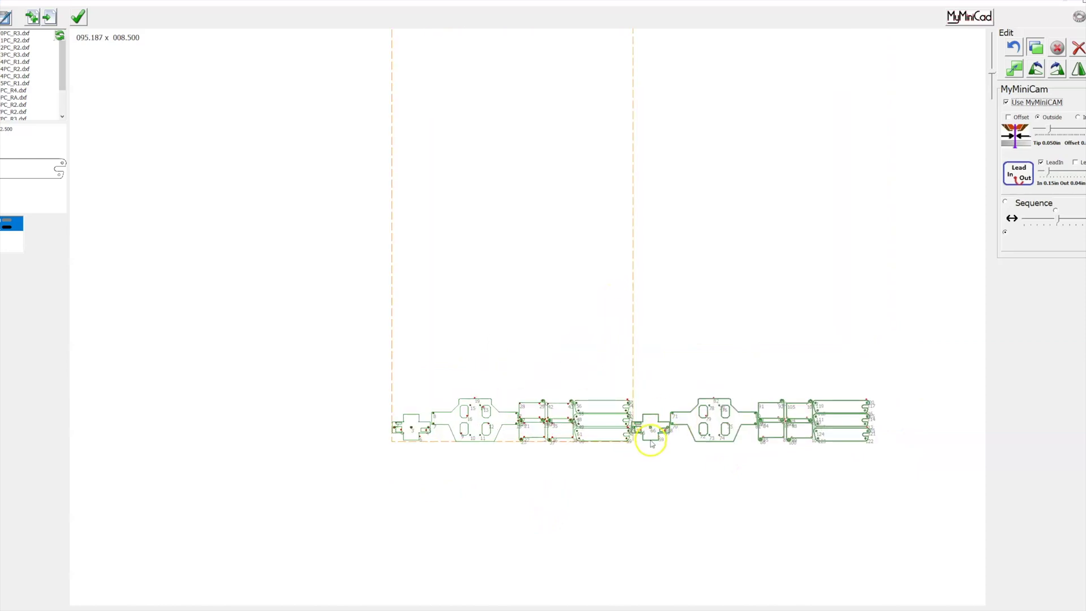
pyautogui.moveTo(651, 442); pyautogui.dragTo(415, 395)
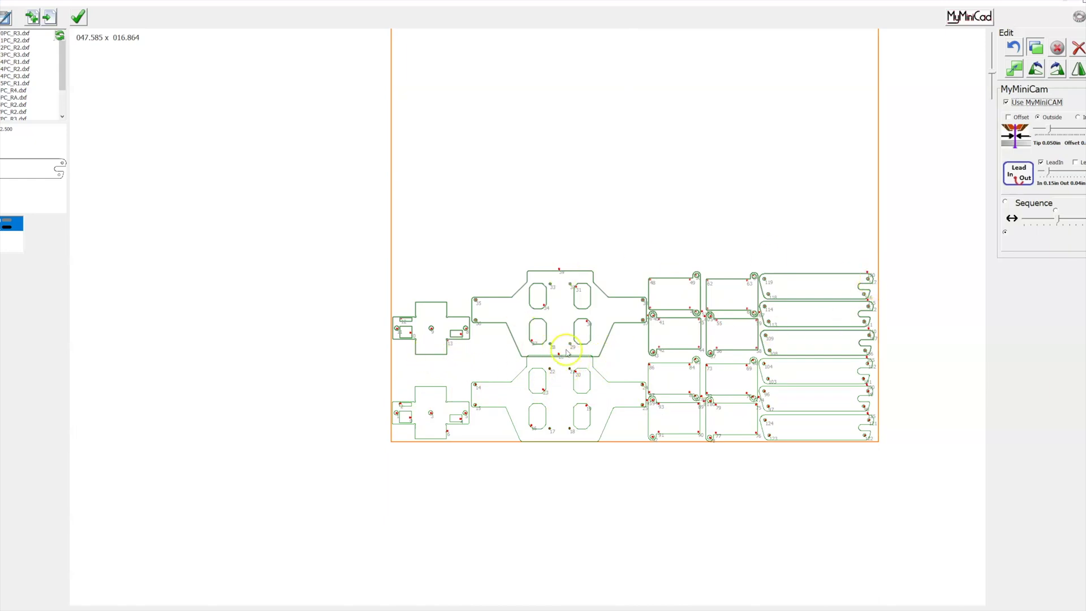
# Raise the copied upper row slightly so it clears the lower row.
pyautogui.scroll(1, 559, 362)
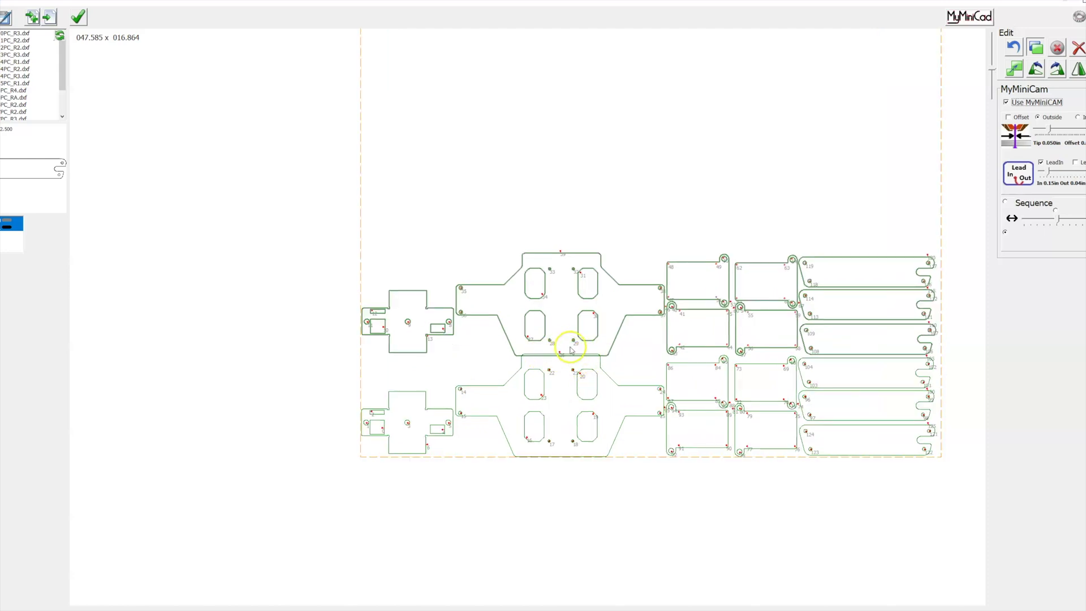
pyautogui.scroll(5, 571, 349)
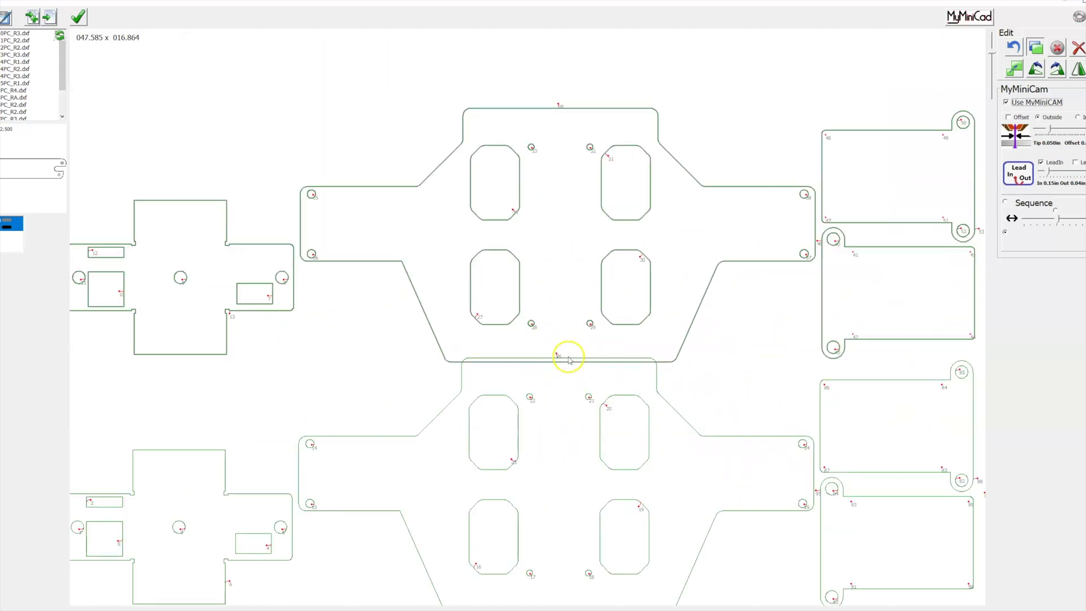
pyautogui.scroll(3, 568, 359)
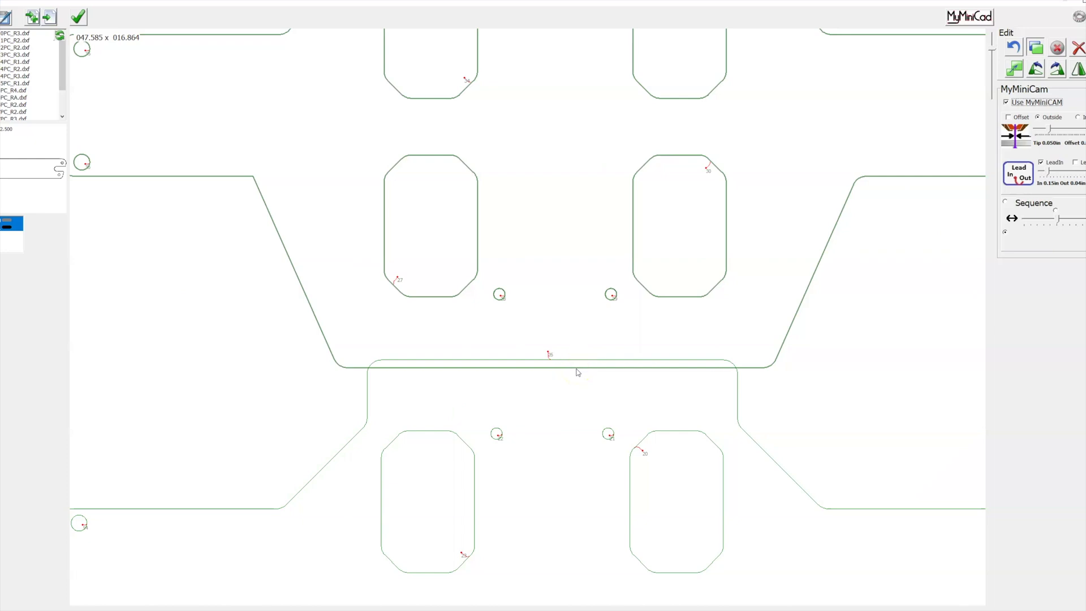
pyautogui.moveTo(578, 371); pyautogui.dragTo(580, 352)
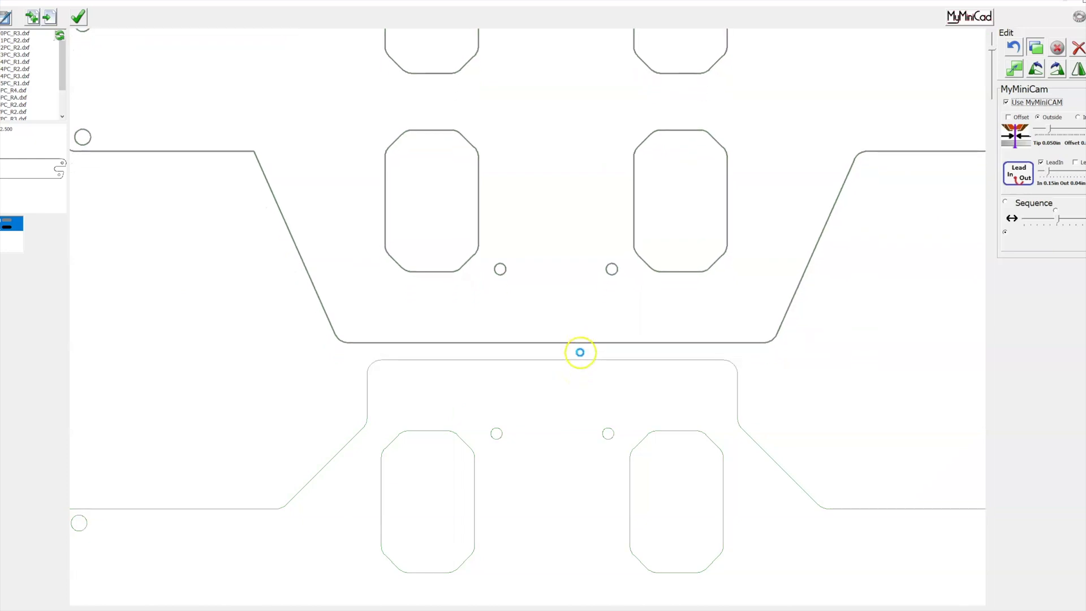
pyautogui.scroll(-5, 588, 362)
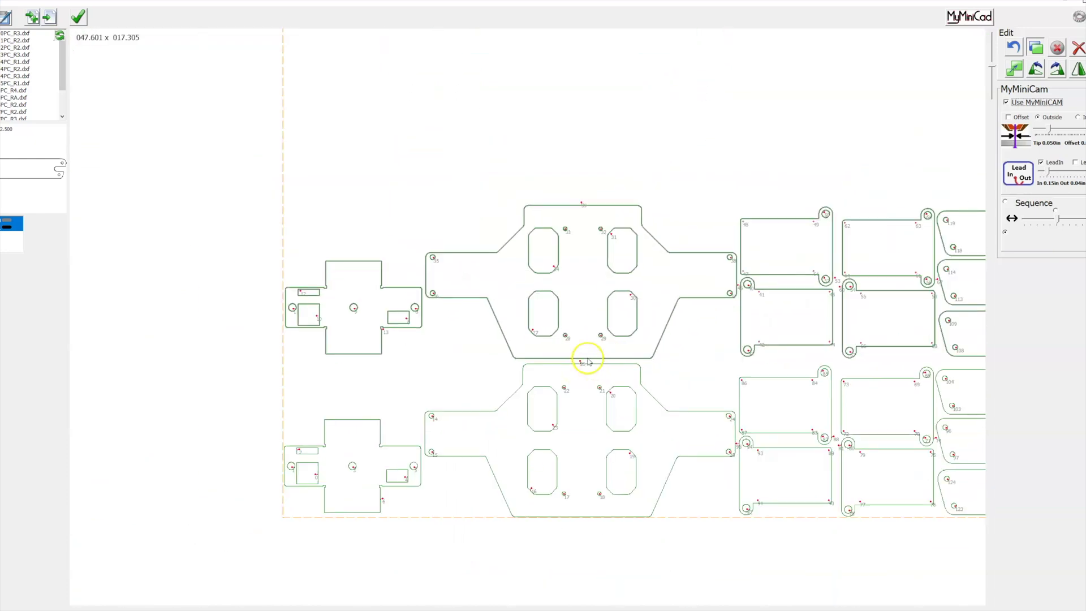
pyautogui.scroll(-1, 588, 361)
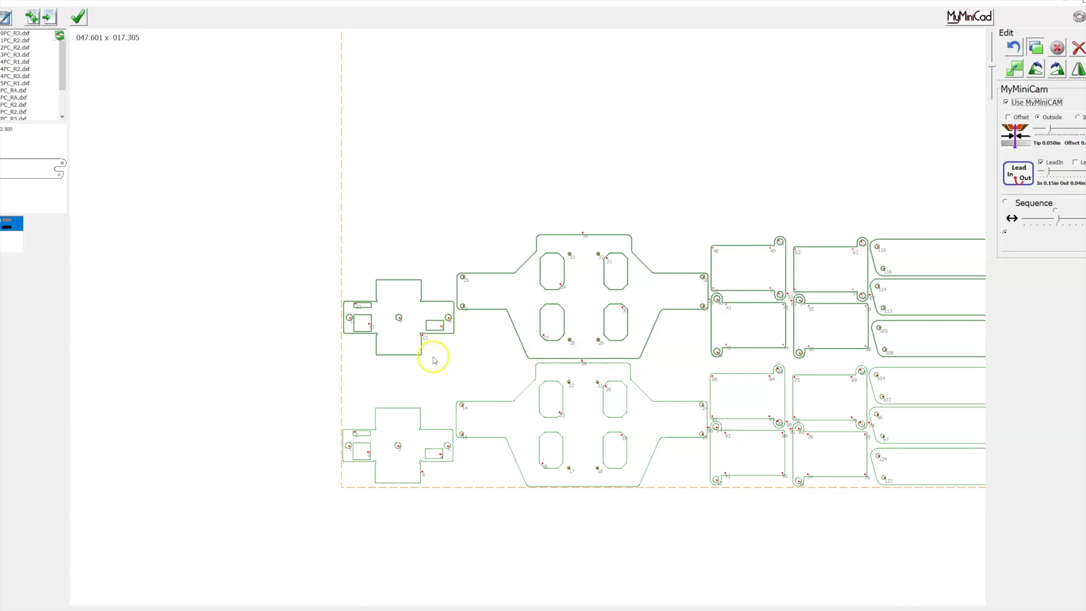
pyautogui.scroll(-2, 492, 362)
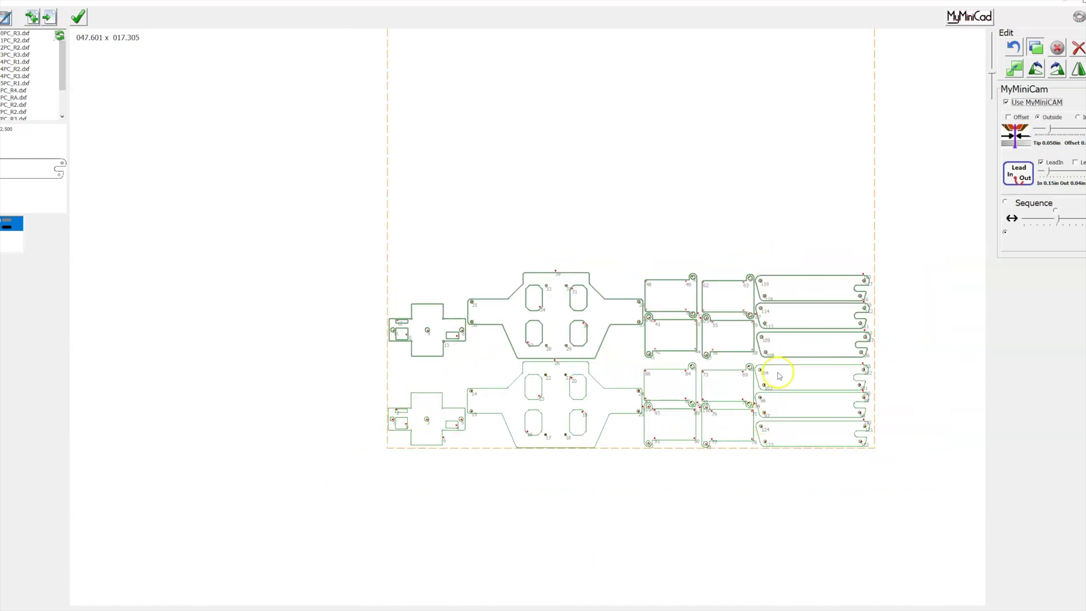
pyautogui.scroll(-1, 728, 369)
pyautogui.scroll(1, 836, 289)
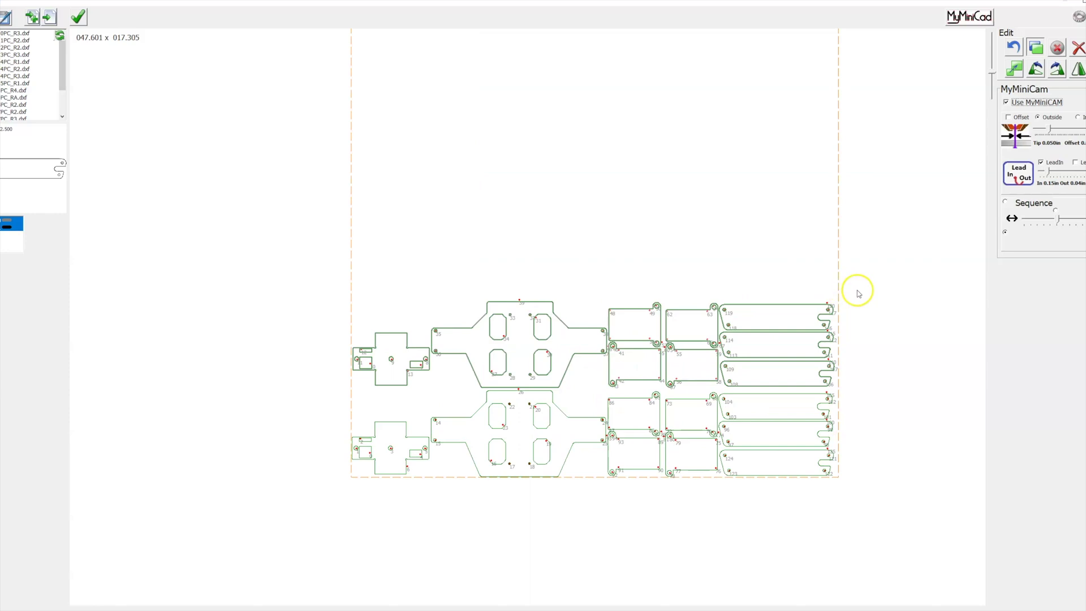
pyautogui.moveTo(850, 288); pyautogui.dragTo(808, 322)
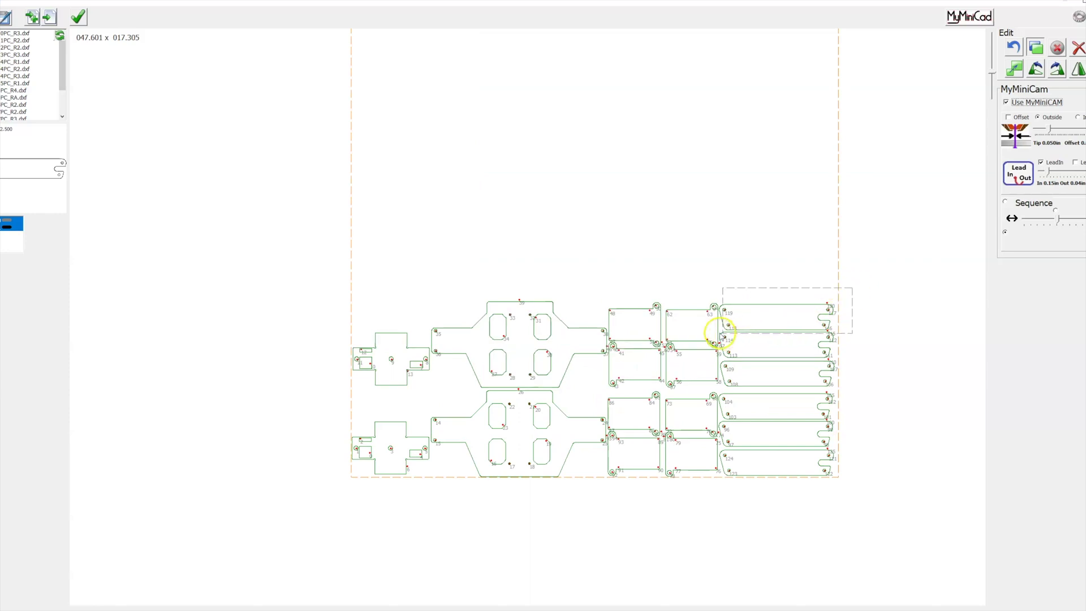
# Move slotted bar part 119 into the left-column gap above the upper cross part.
pyautogui.moveTo(718, 331); pyautogui.dragTo(720, 335)
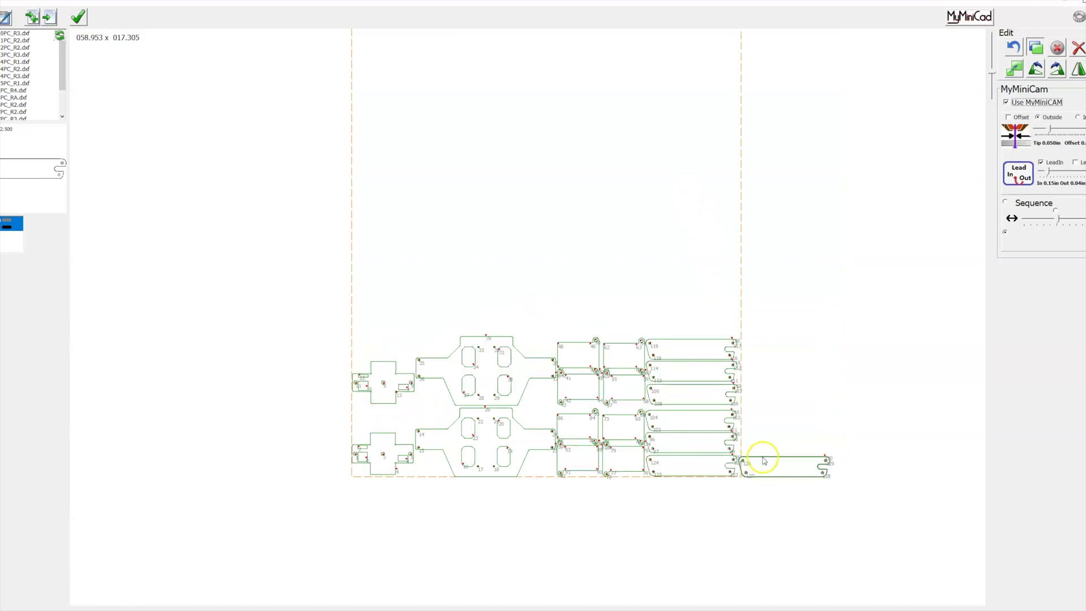
pyautogui.moveTo(763, 461); pyautogui.dragTo(384, 410)
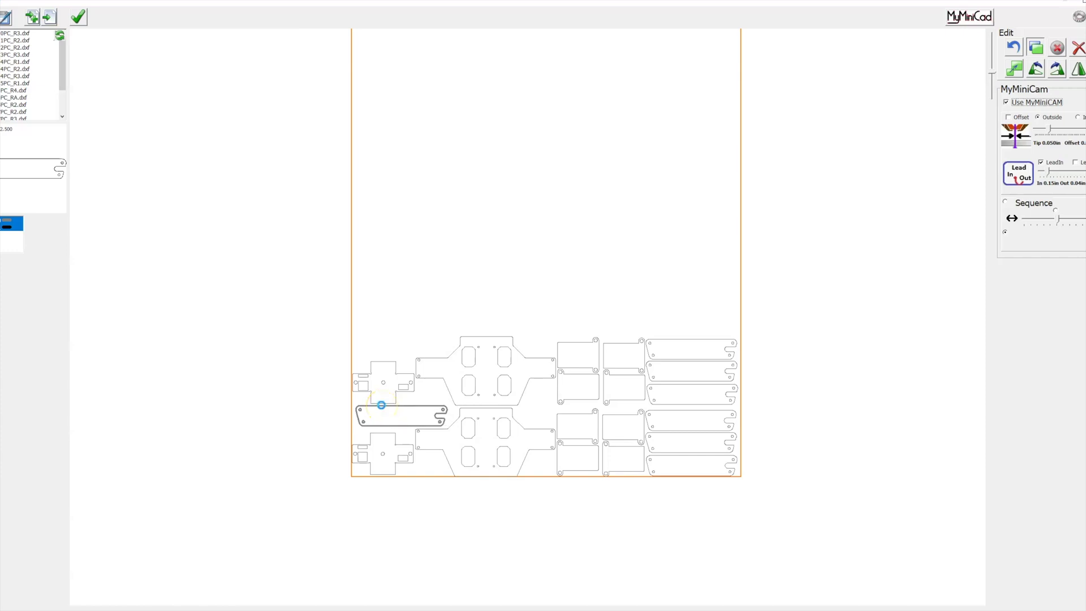
pyautogui.click(396, 401)
# Place a duplicate slotted bar between the crosses, then select all the nested parts.
pyautogui.click(477, 273)
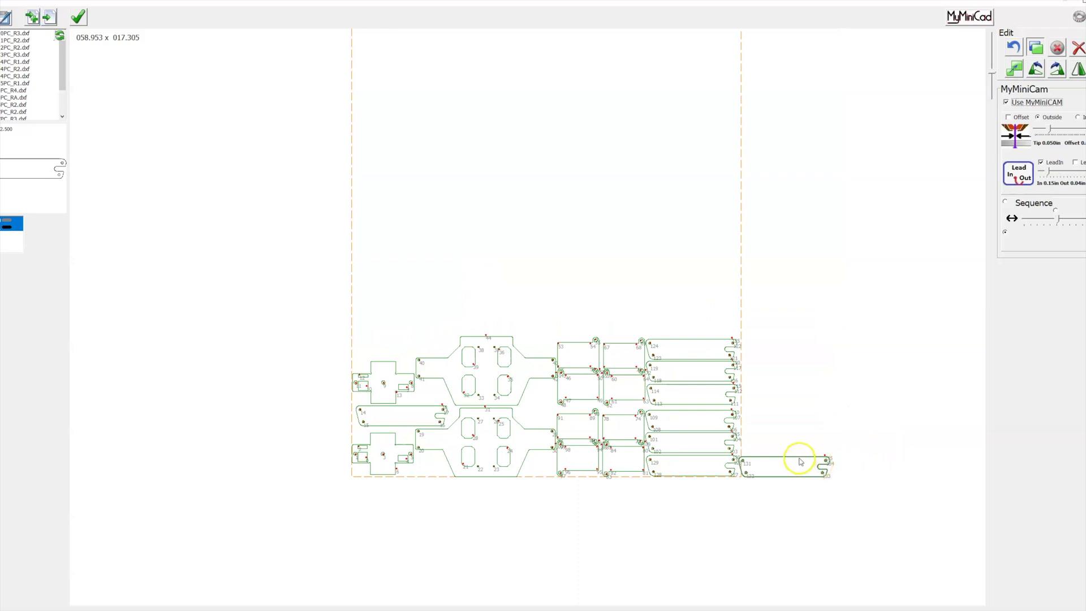
pyautogui.moveTo(800, 461); pyautogui.dragTo(415, 337)
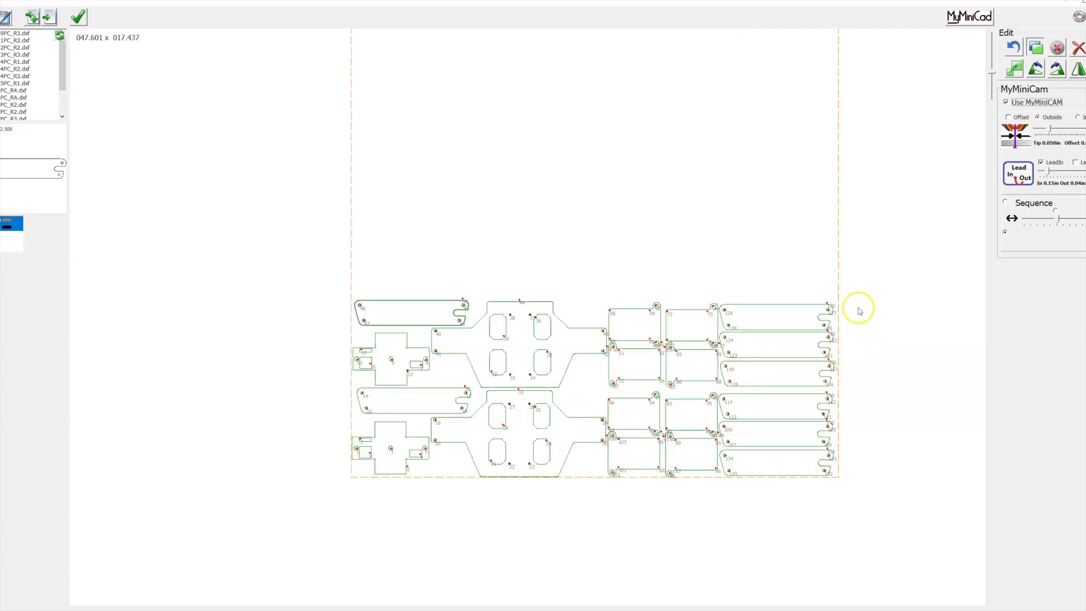
pyautogui.moveTo(468, 544); pyautogui.dragTo(324, 523)
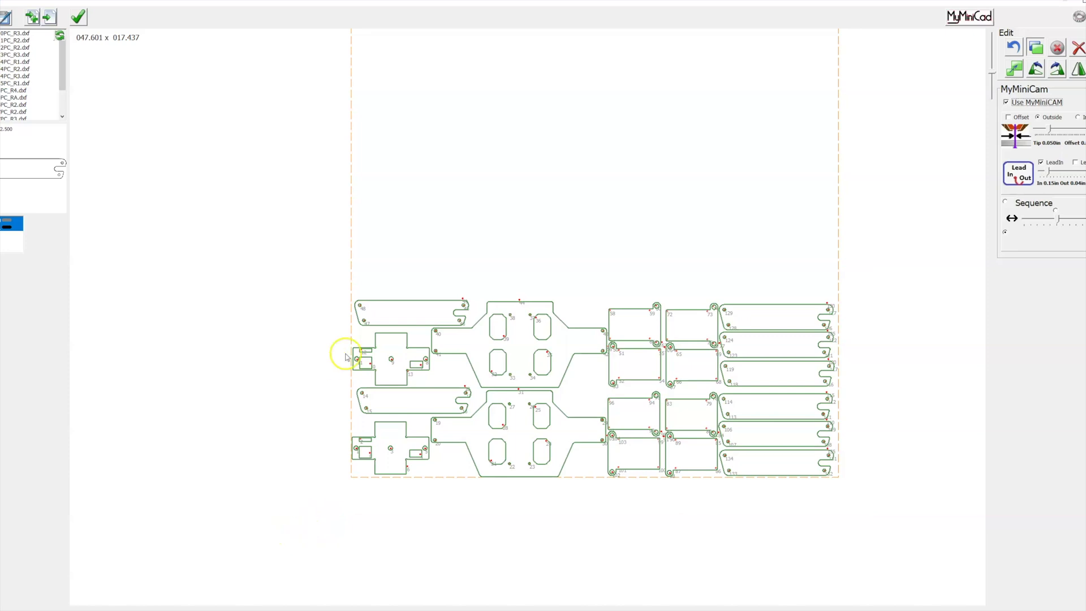
# Copy the two-row group above the originals, nudge it into place, and regenerate lead-ins and sequence.
pyautogui.click(453, 247)
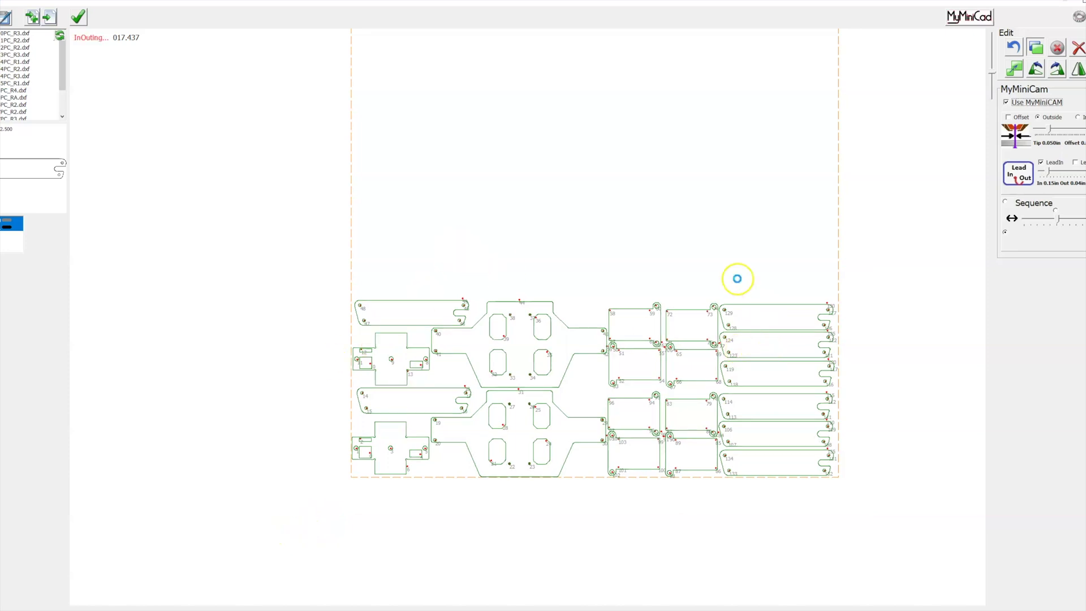
pyautogui.moveTo(634, 393); pyautogui.dragTo(386, 302)
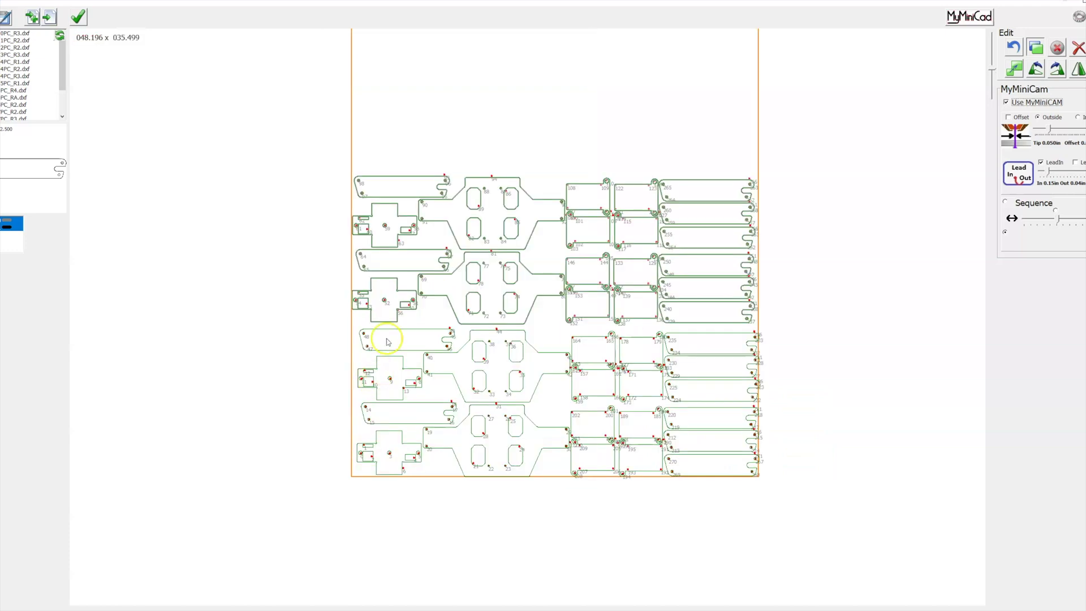
pyautogui.scroll(2, 382, 312)
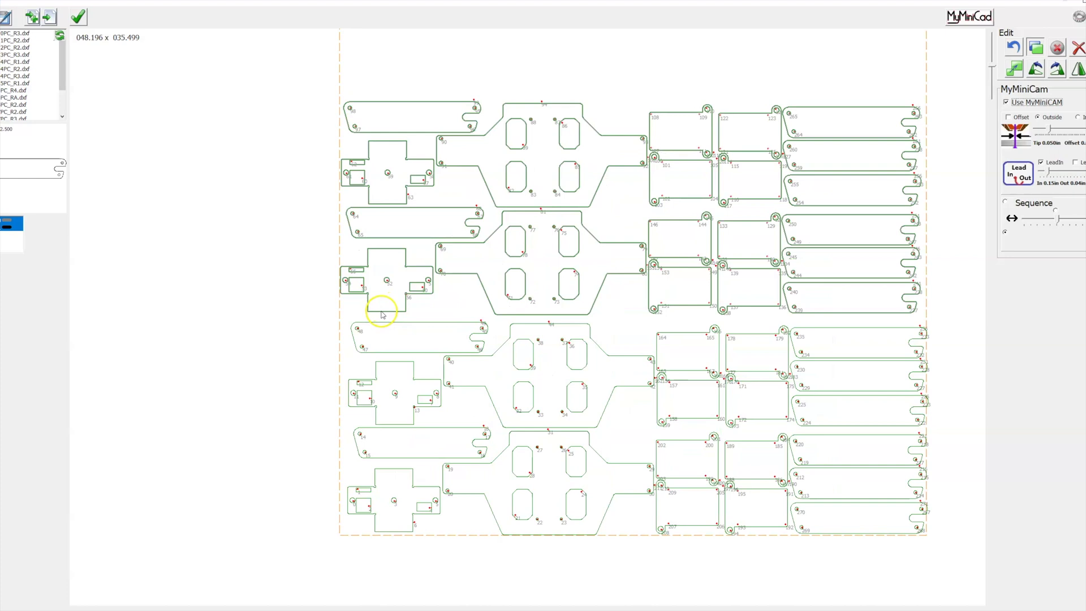
pyautogui.scroll(2, 383, 315)
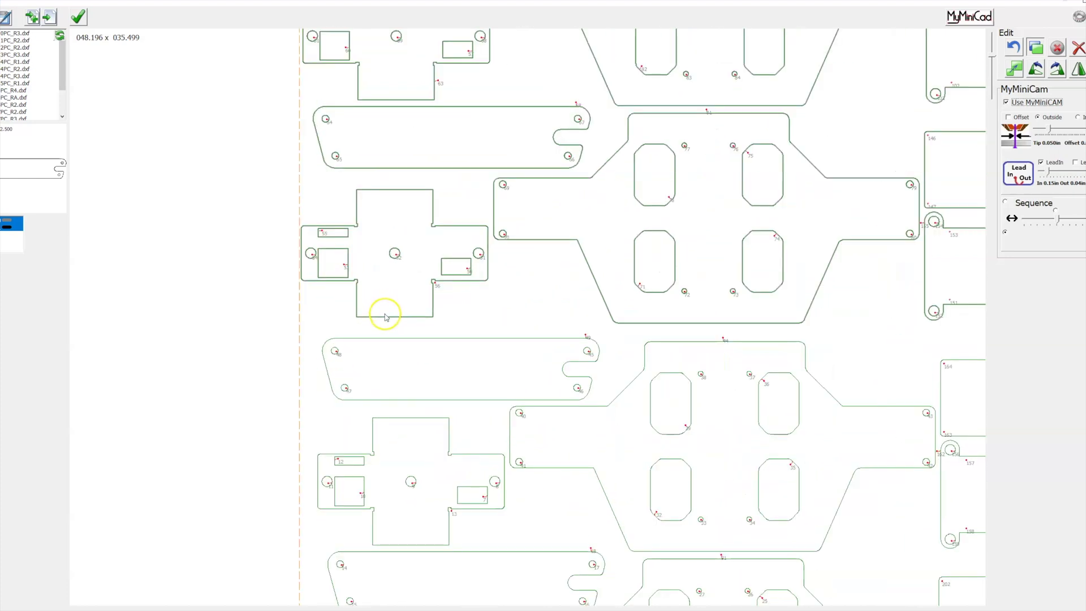
pyautogui.moveTo(386, 321); pyautogui.dragTo(393, 328)
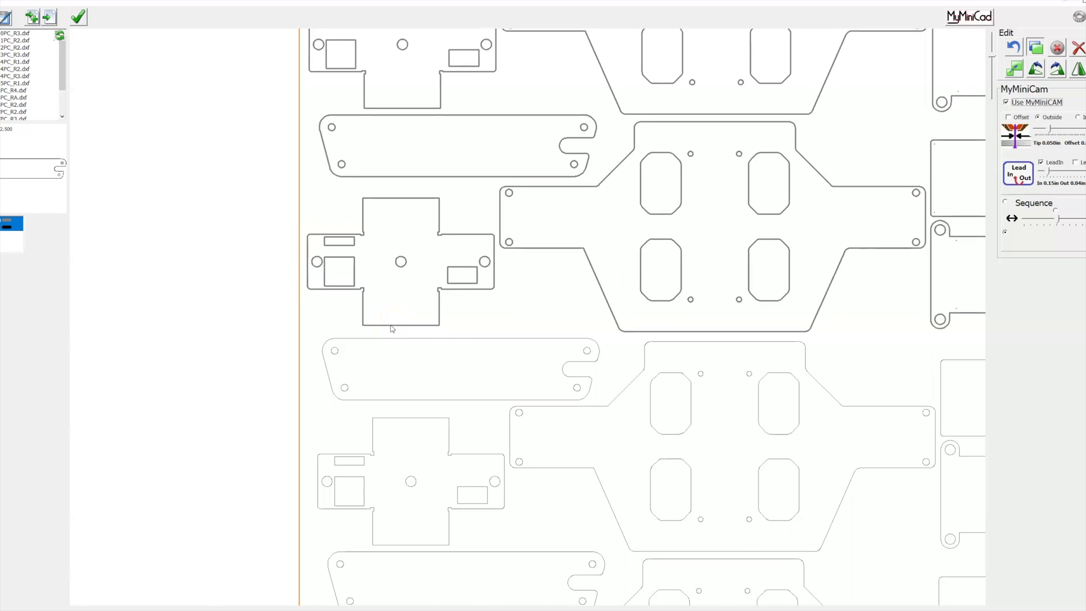
pyautogui.click(401, 359)
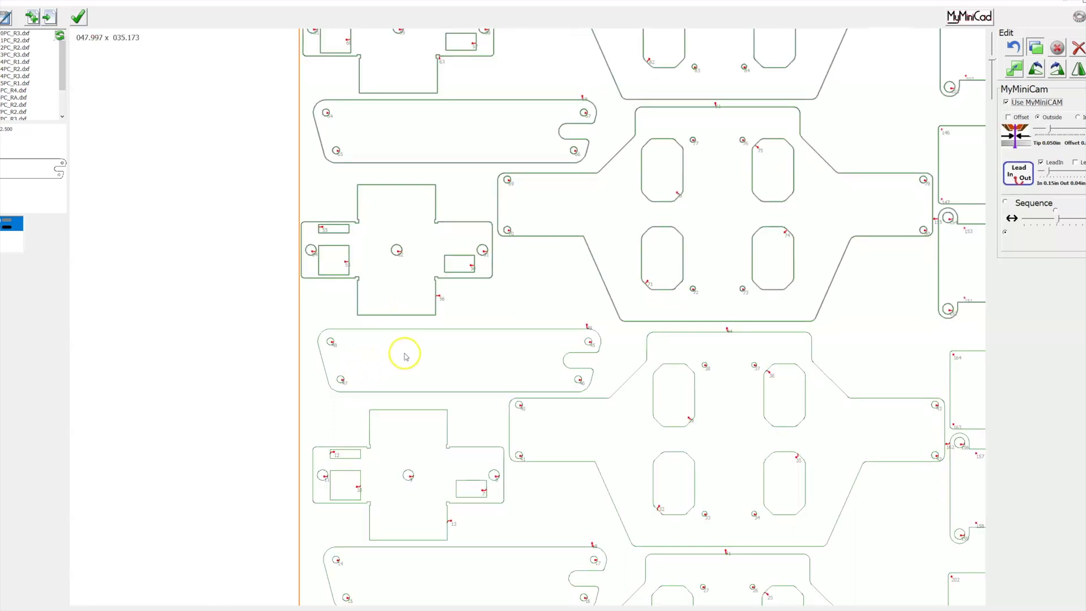
pyautogui.scroll(-3, 402, 354)
pyautogui.scroll(-1, 408, 341)
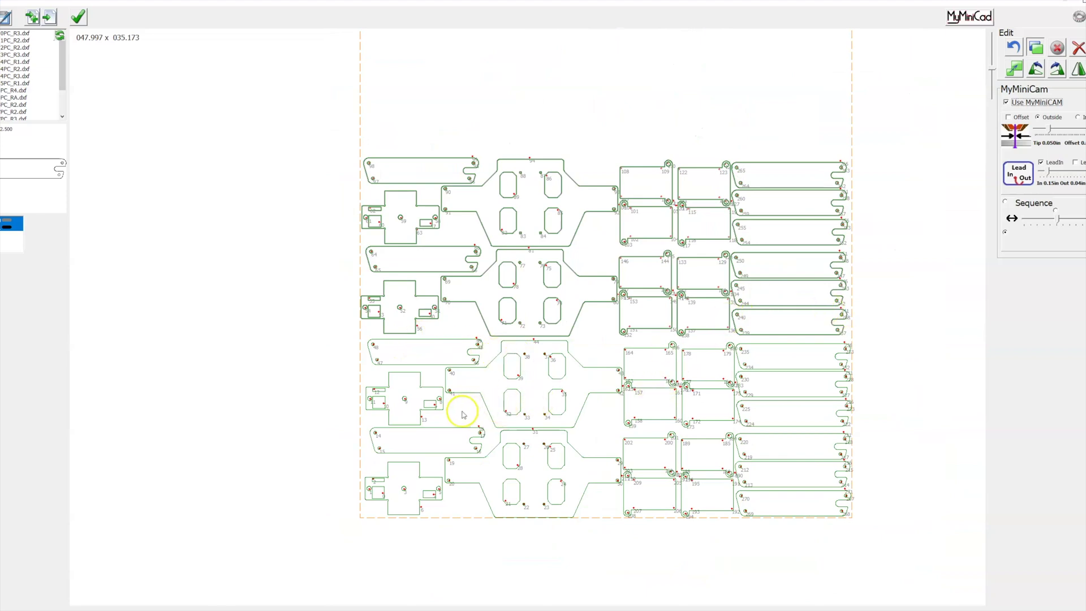
# Zoom out to show the whole 4x8 sheet and bring up the program Options.
pyautogui.scroll(-1, 519, 370)
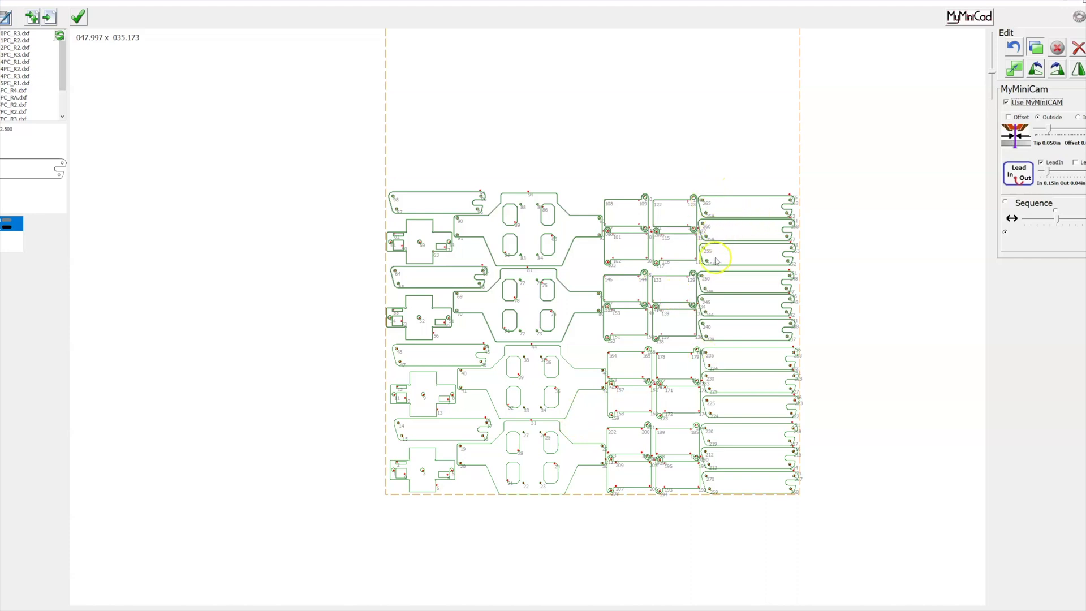
pyautogui.scroll(-2, 668, 348)
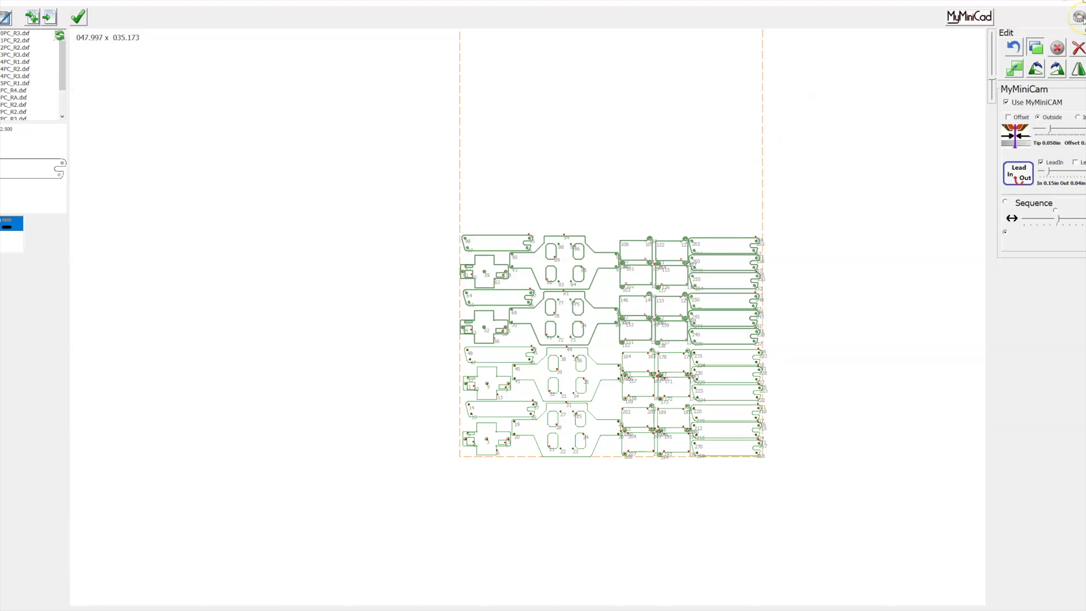
pyautogui.click(1078, 17)
# Confirm Show Area X is 48 and Y is 96, then accept the Options.
pyautogui.click(146, 70)
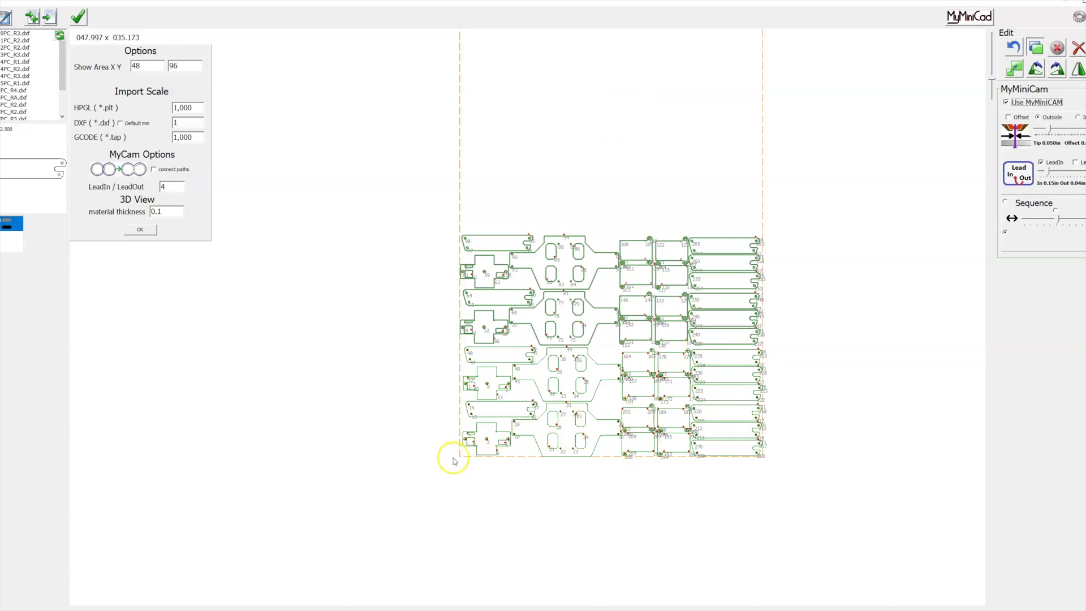
pyautogui.click(141, 229)
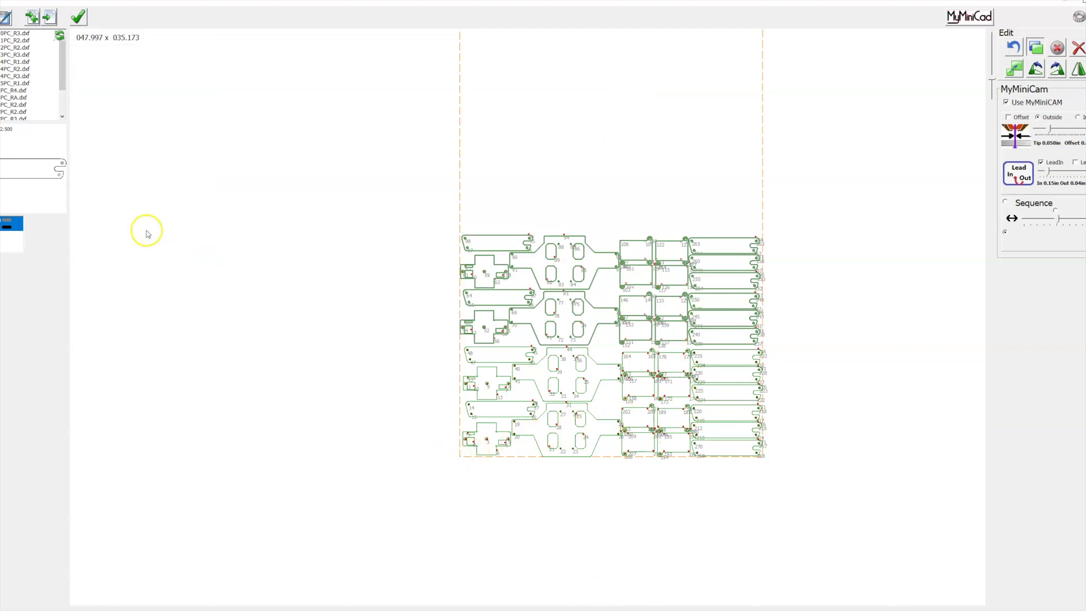
# Send the four-row nest to MyPlasmCNC as a 47.997 by 35.325 project.
pyautogui.click(78, 18)
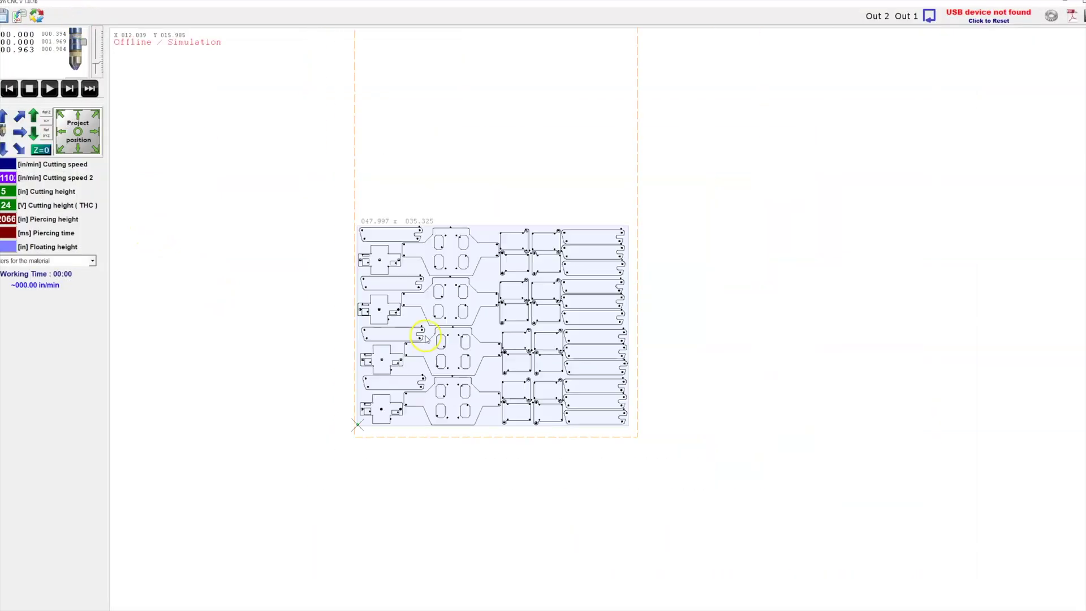
pyautogui.scroll(-2, 429, 316)
pyautogui.scroll(-1, 447, 226)
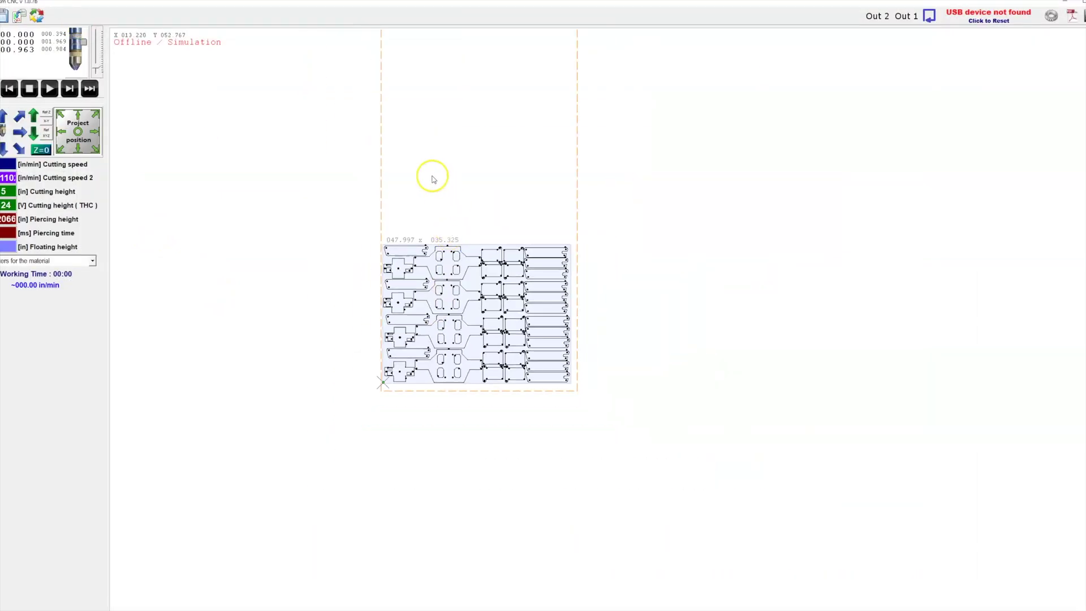
pyautogui.scroll(2, 419, 215)
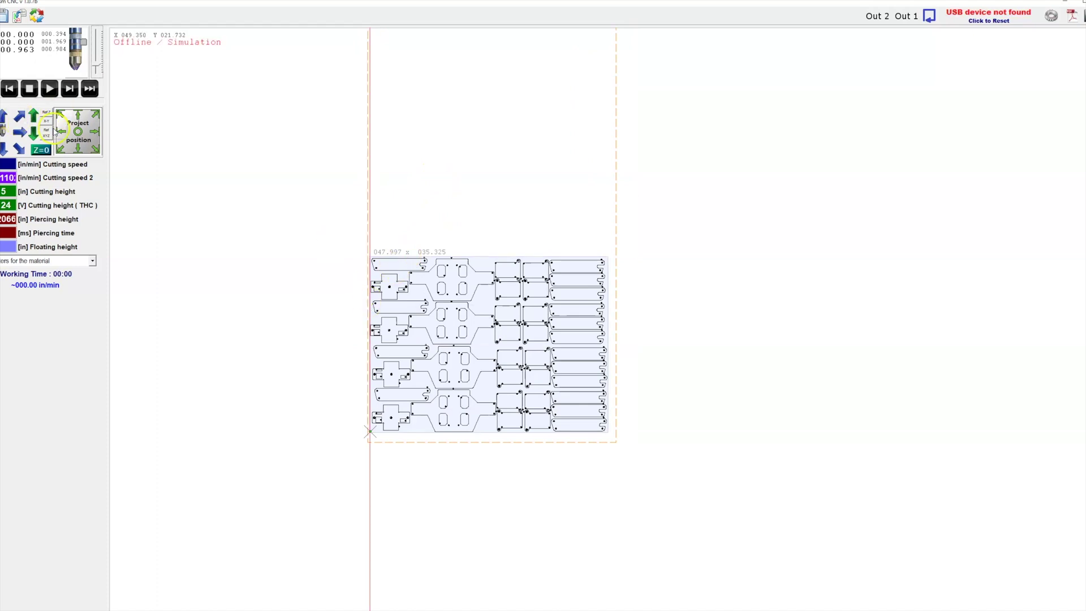
# Reference the machine axes and place the torch at the job's lower-left origin corner.
pyautogui.click(49, 140)
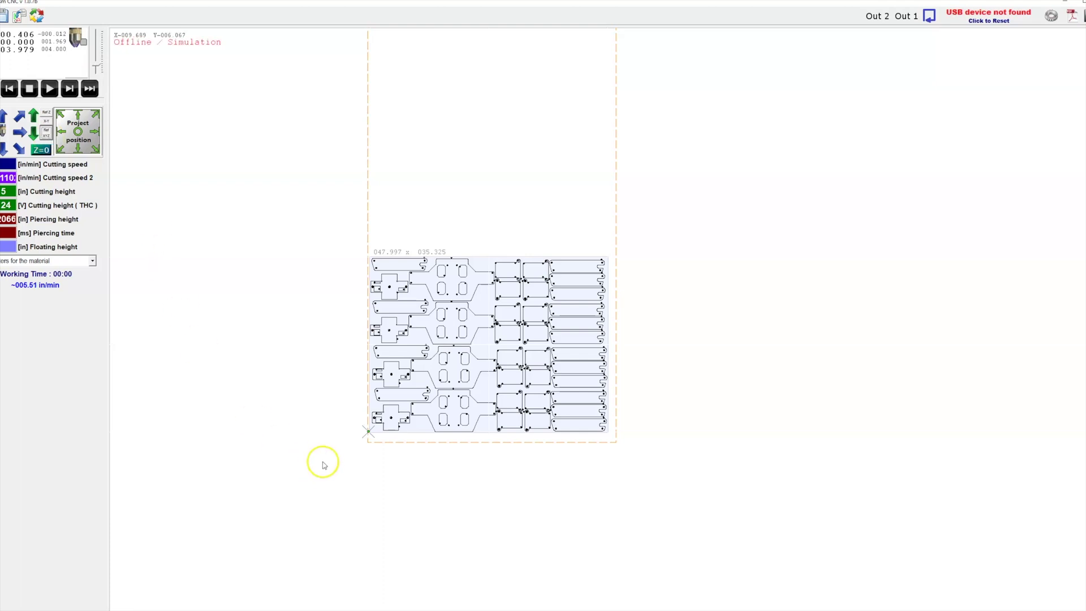
pyautogui.scroll(3, 368, 441)
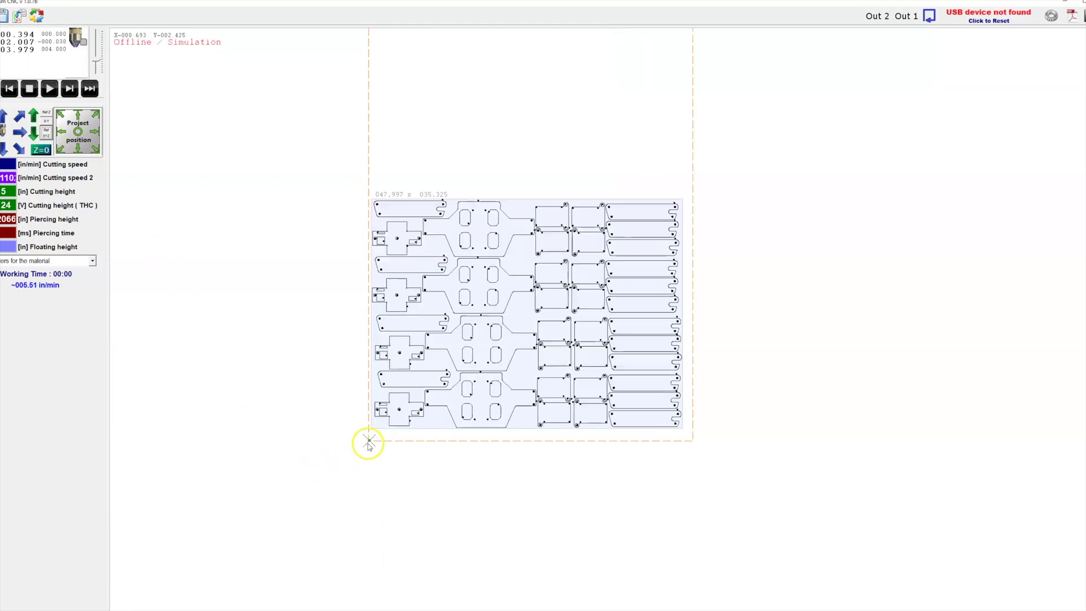
pyautogui.scroll(2, 368, 442)
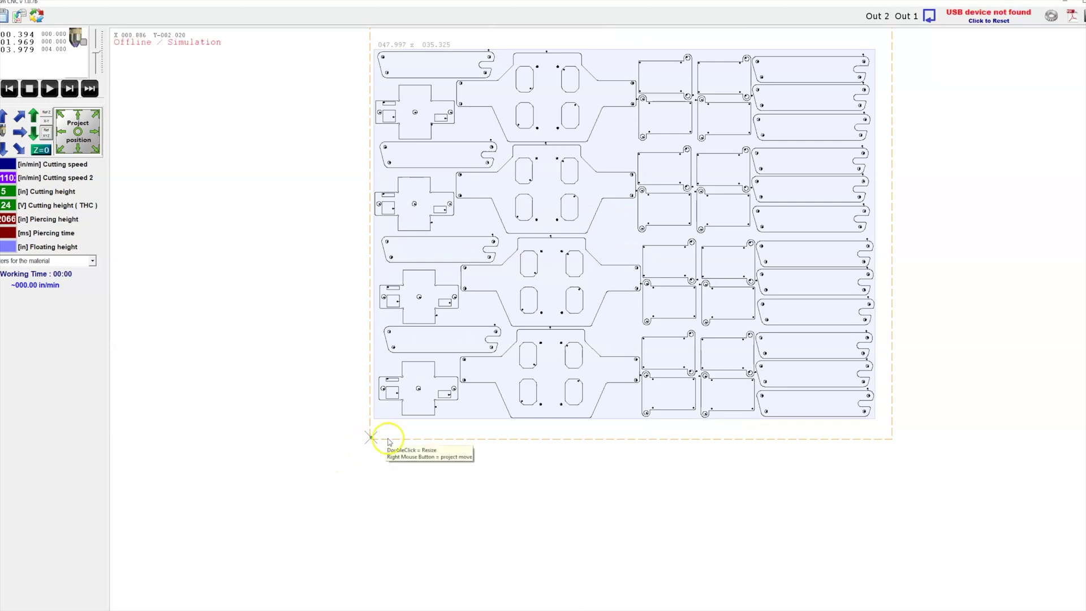
pyautogui.click(392, 438)
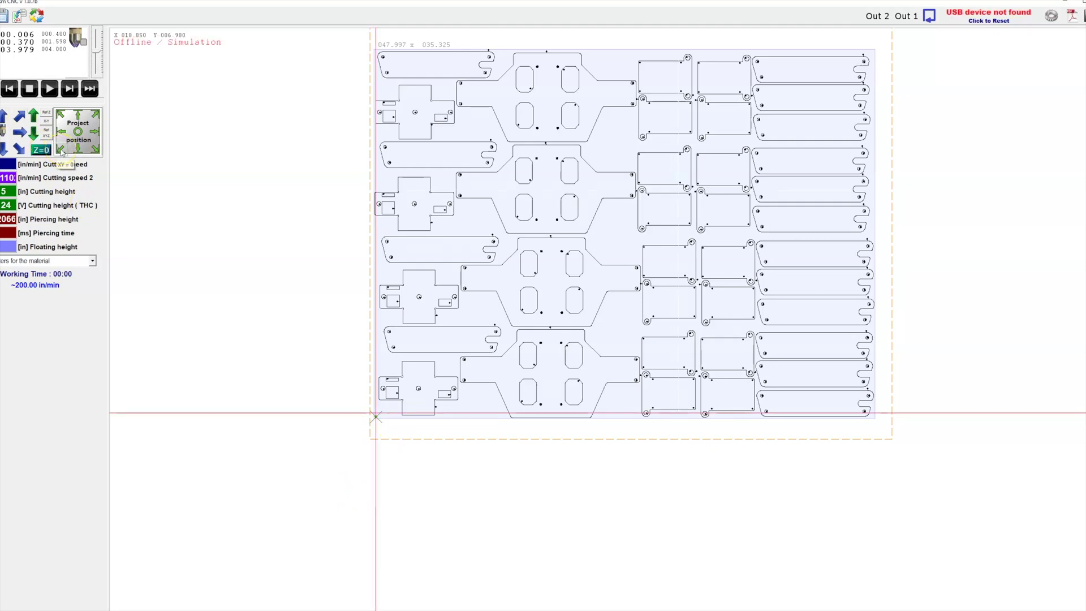
# Align the job's lower-left corner to the torch, then run the torch up the left edge to Y 30.200.
pyautogui.click(61, 149)
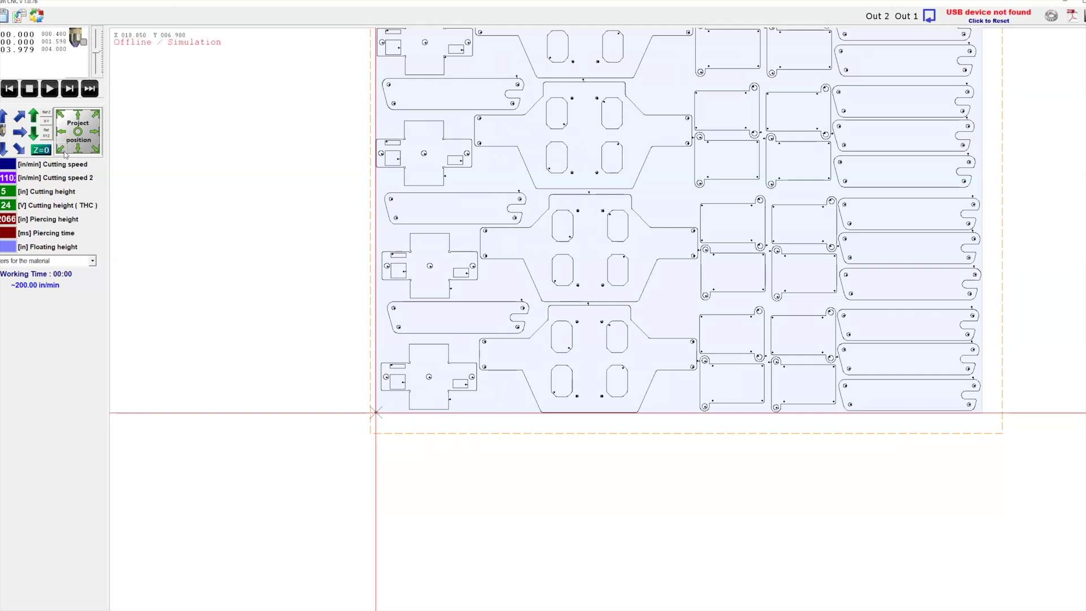
pyautogui.scroll(-3, 526, 503)
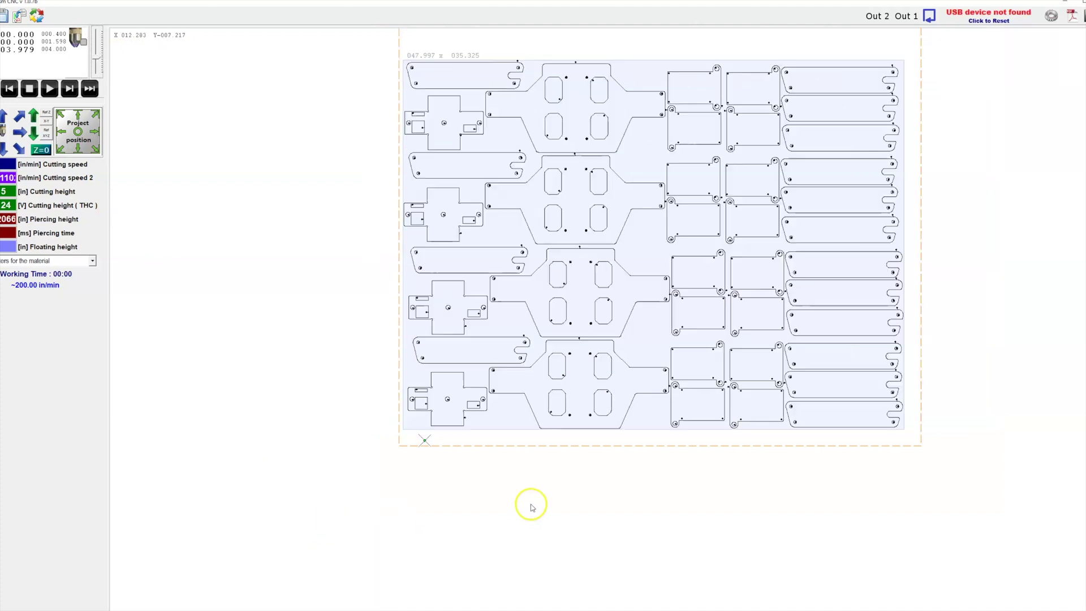
pyautogui.scroll(1, 478, 458)
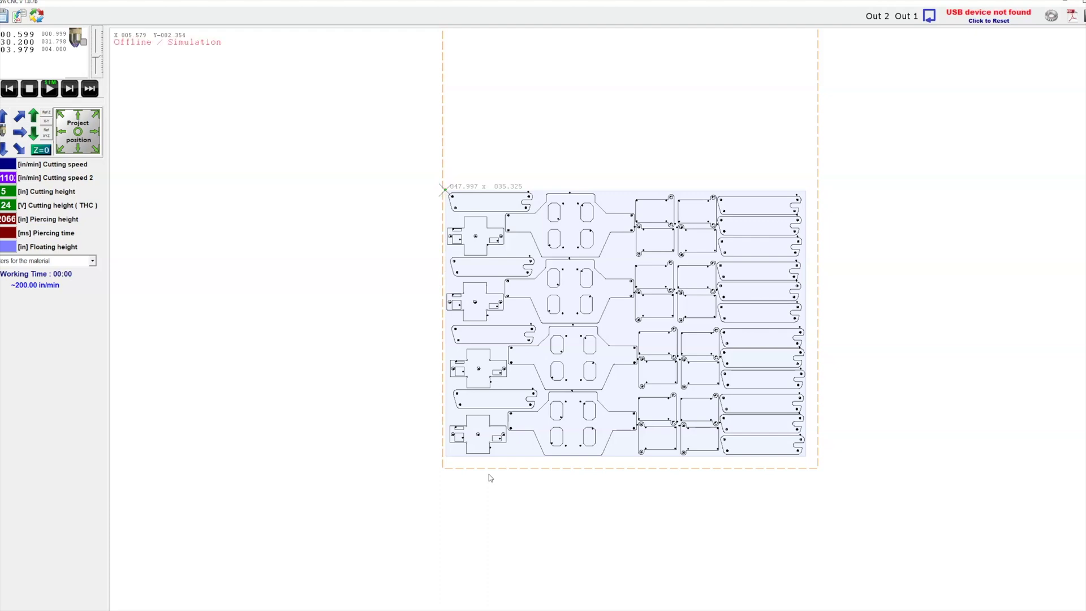
# Align the nest's top-left corner to the torch jogged left to X 0.200, Y 30.200.
pyautogui.click(66, 119)
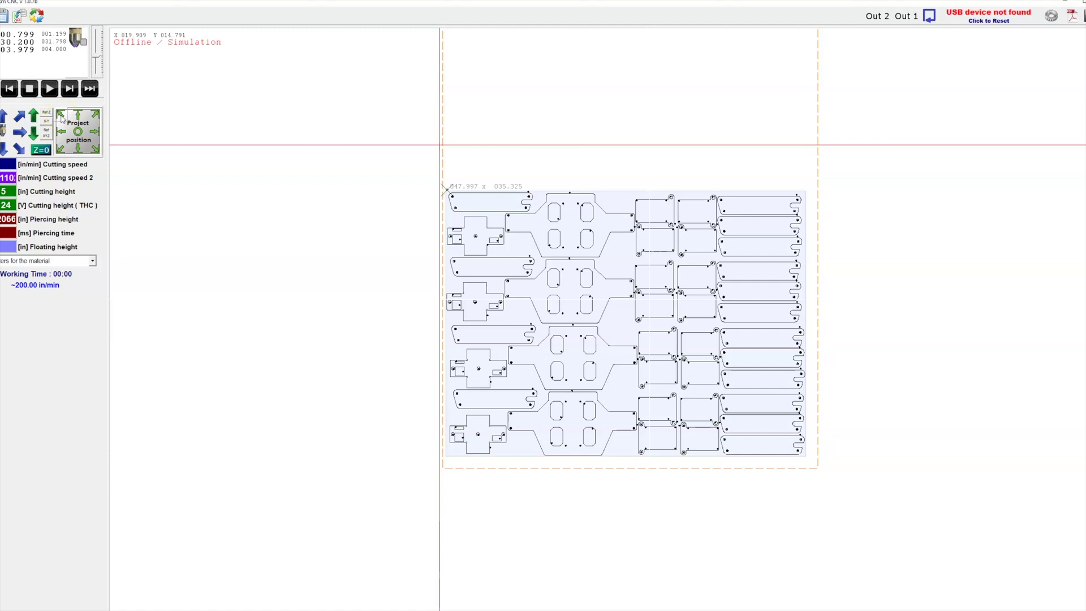
pyautogui.click(61, 116)
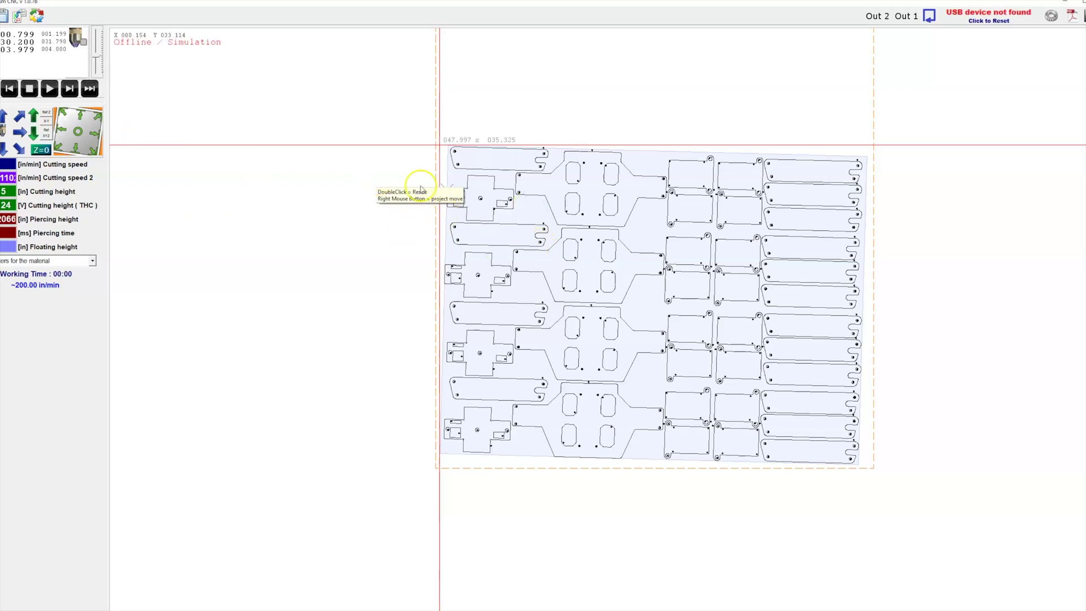
pyautogui.click(484, 173)
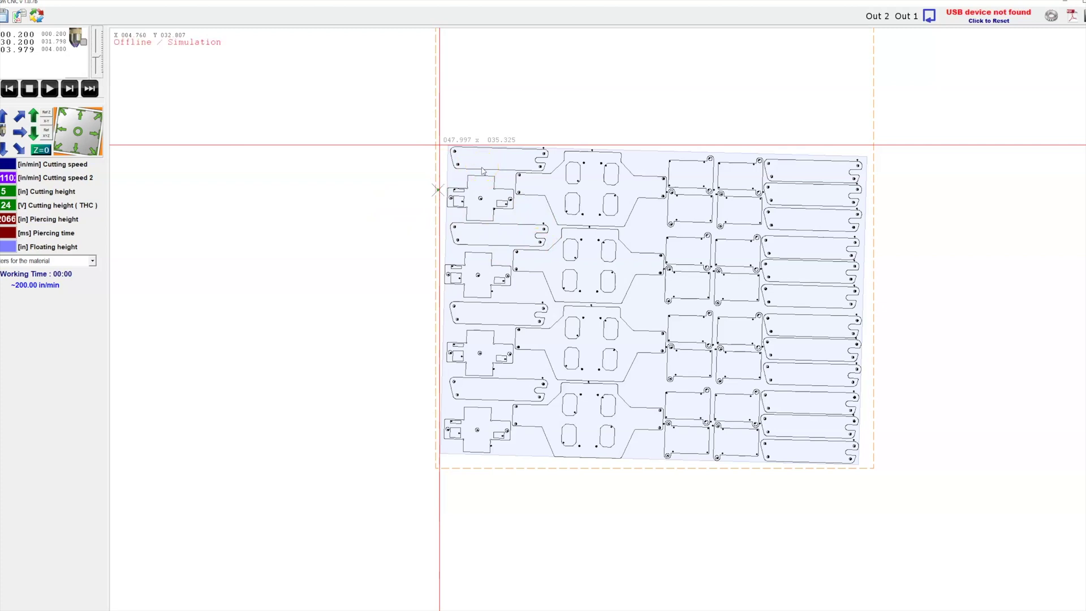
pyautogui.click(213, 135)
pyautogui.click(62, 116)
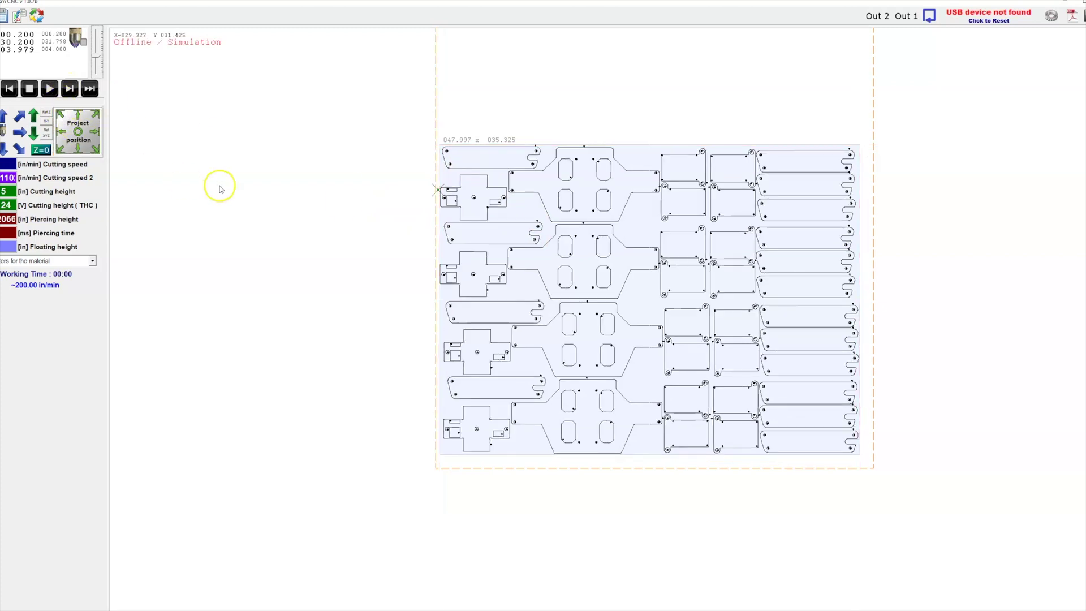